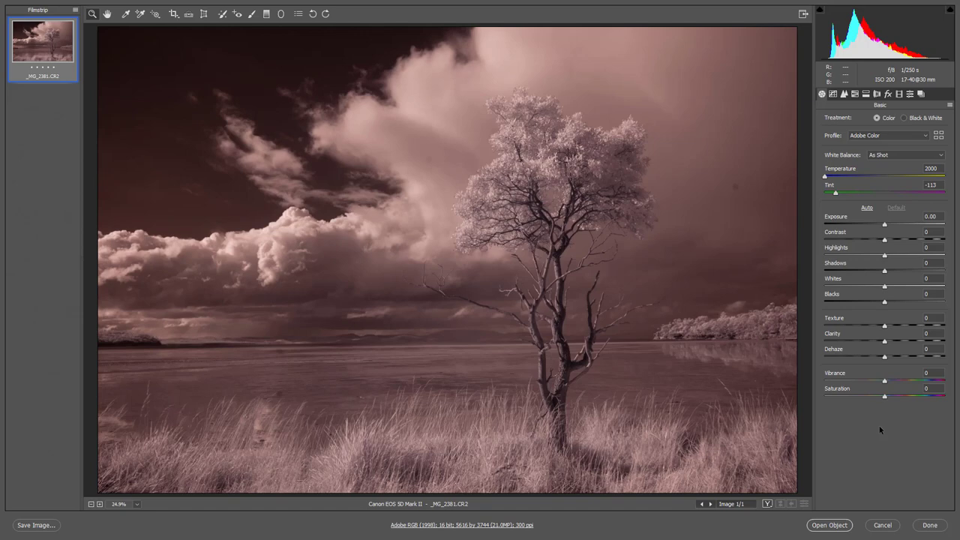
Drop Saturation to -100 so the infrared tree photo turns fully grayscale
key(Tab)
drag(885, 398, 823, 405)
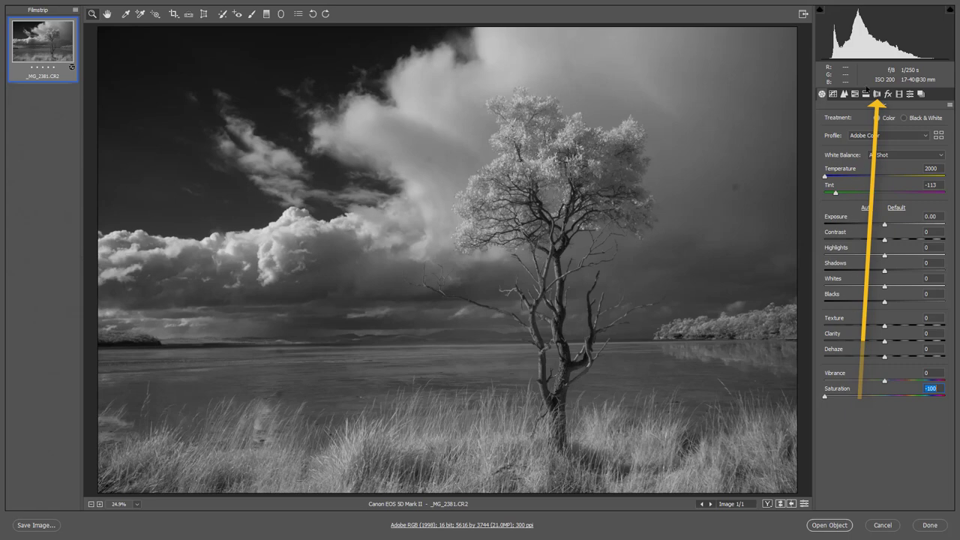
Enable Remove Chromatic Aberration and Canon EF 17-40mm f/4L USM lens profile corrections
click(879, 95)
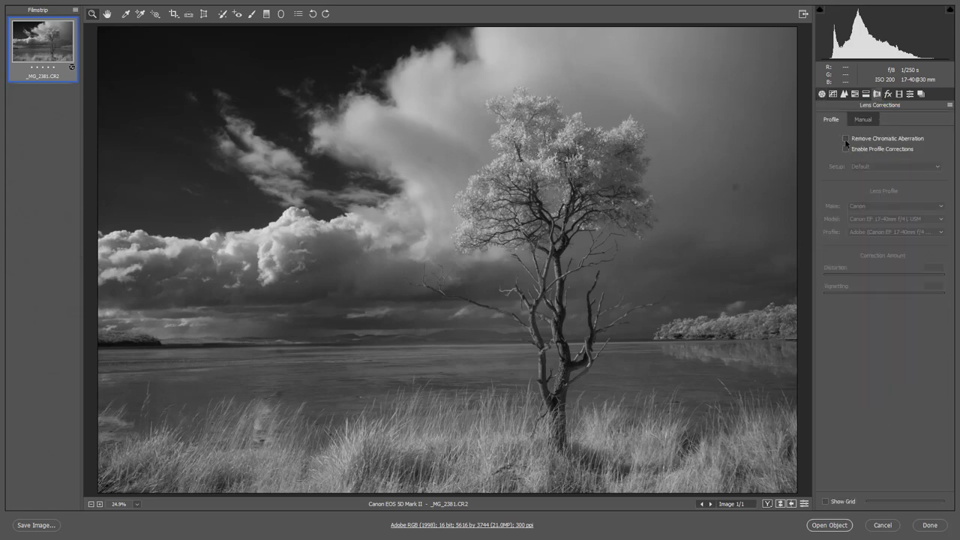
click(846, 138)
click(848, 149)
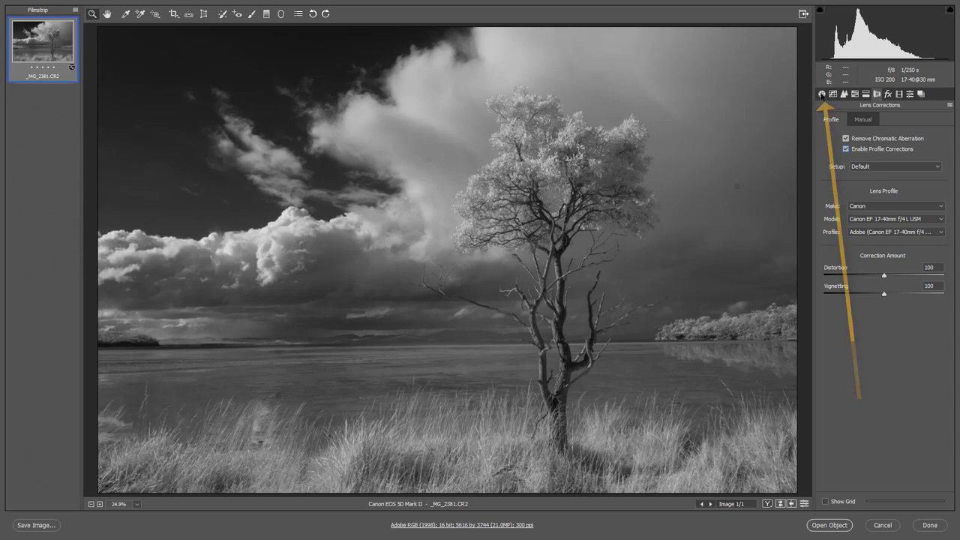
Switch back to the Basic panel with Exposure, Highlights, Whites and Blacks
click(822, 94)
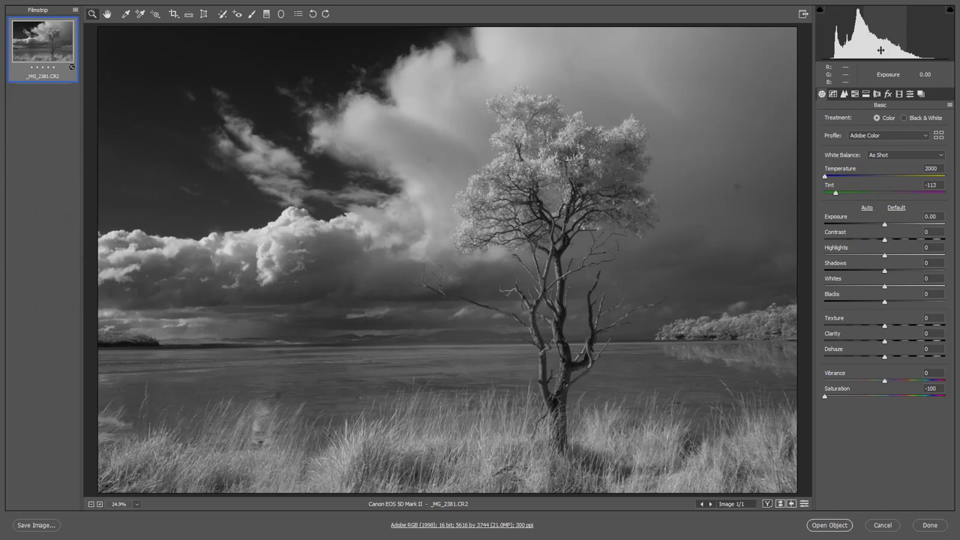
With both clipping warnings on, set Exposure +0.40, Shadows -25, Blacks -42, Whites +26
click(953, 13)
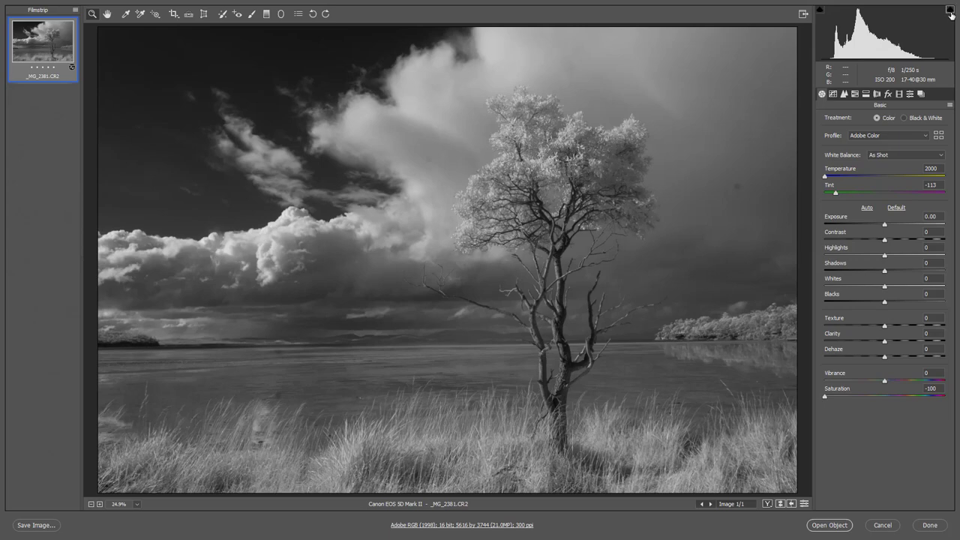
click(820, 11)
drag(886, 225, 890, 227)
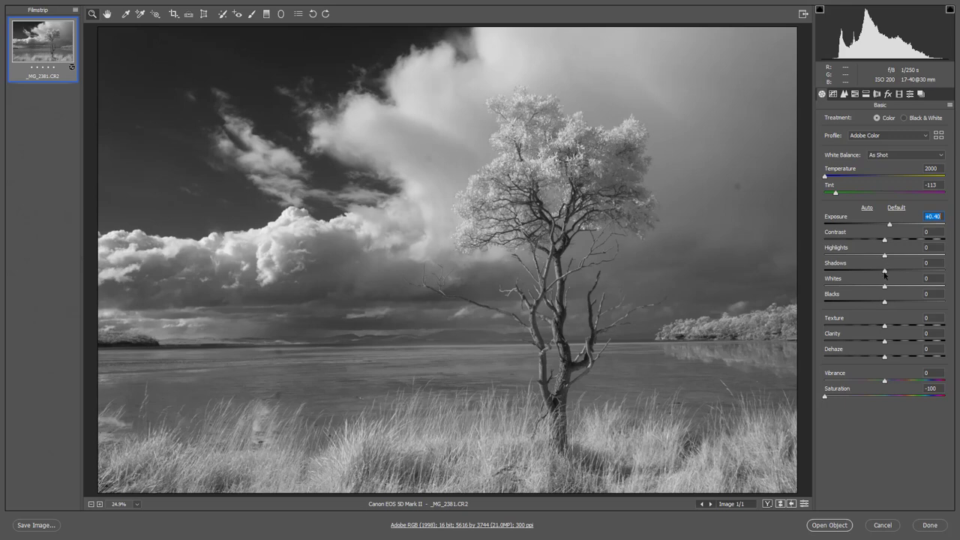
drag(883, 273, 869, 276)
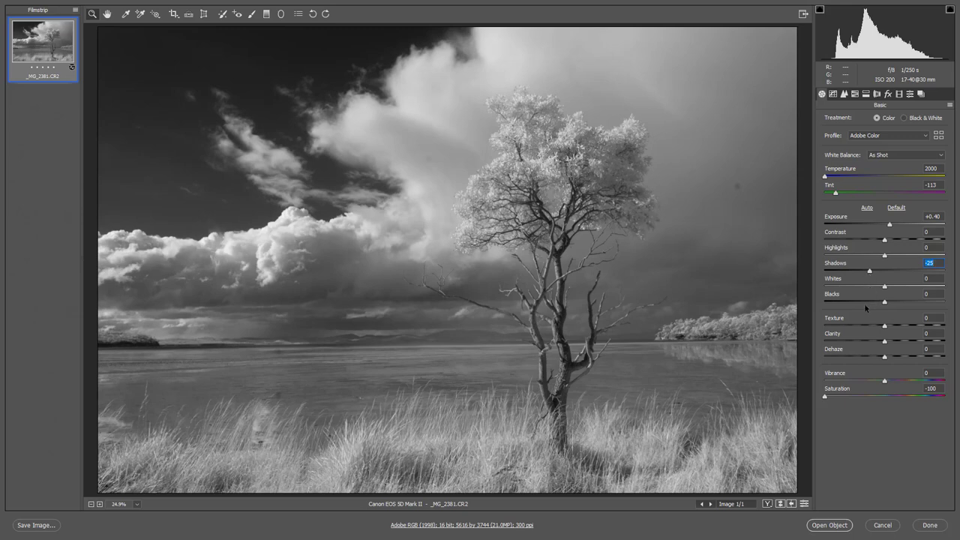
drag(862, 301, 861, 303)
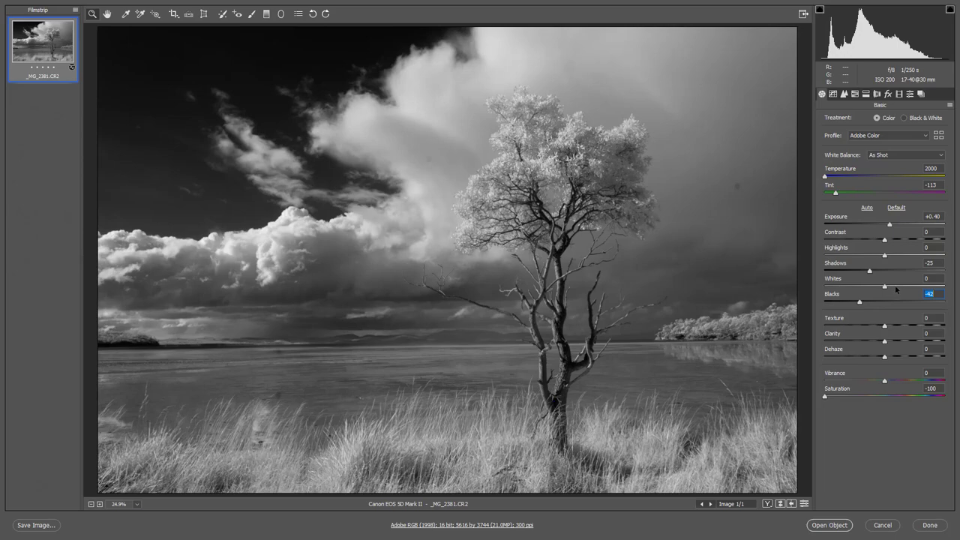
drag(897, 290, 940, 288)
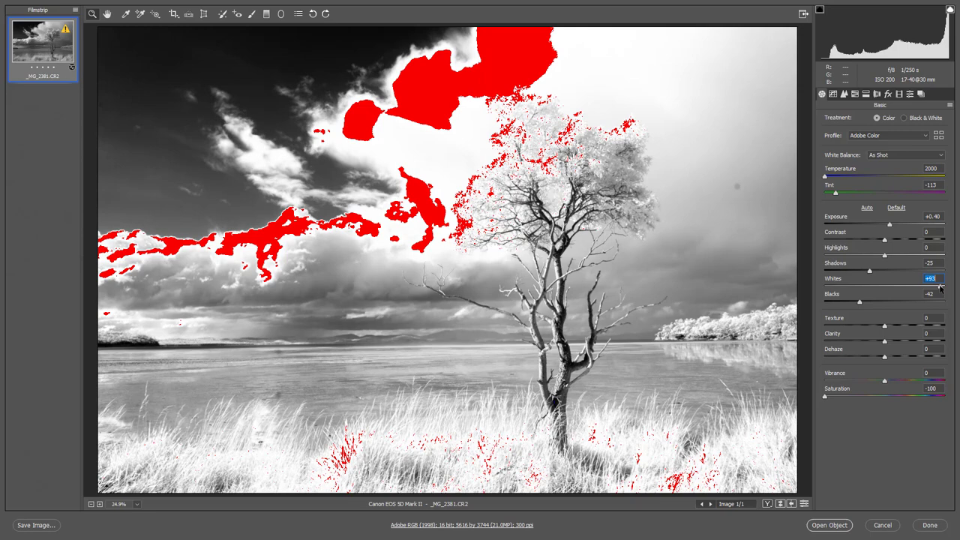
drag(940, 288, 901, 288)
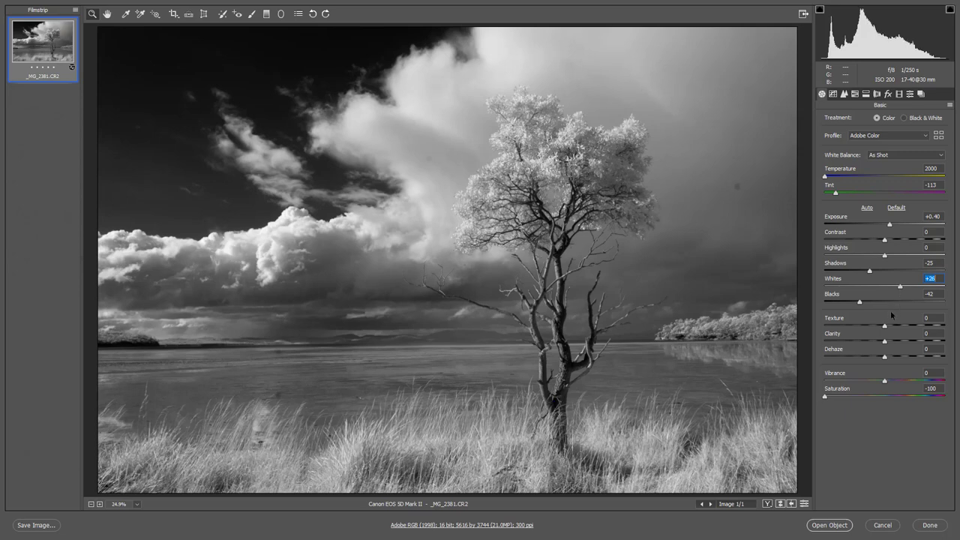
Set Clarity to +43 and turn off the shadow clipping warning
click(916, 342)
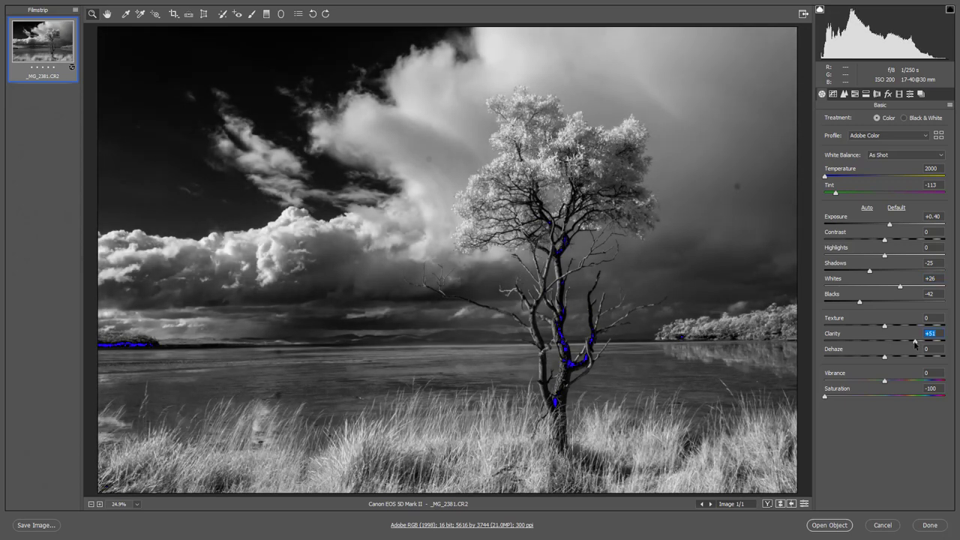
drag(915, 343, 910, 343)
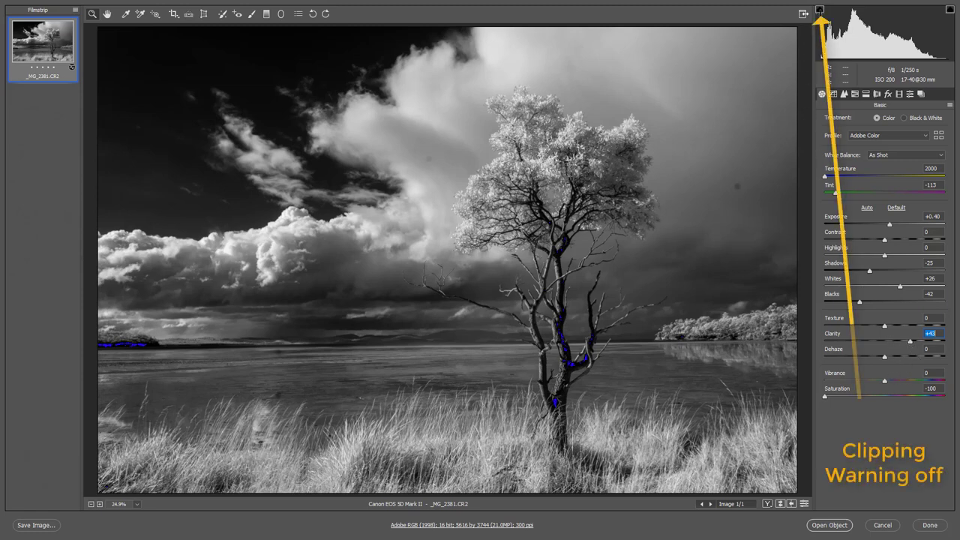
click(819, 11)
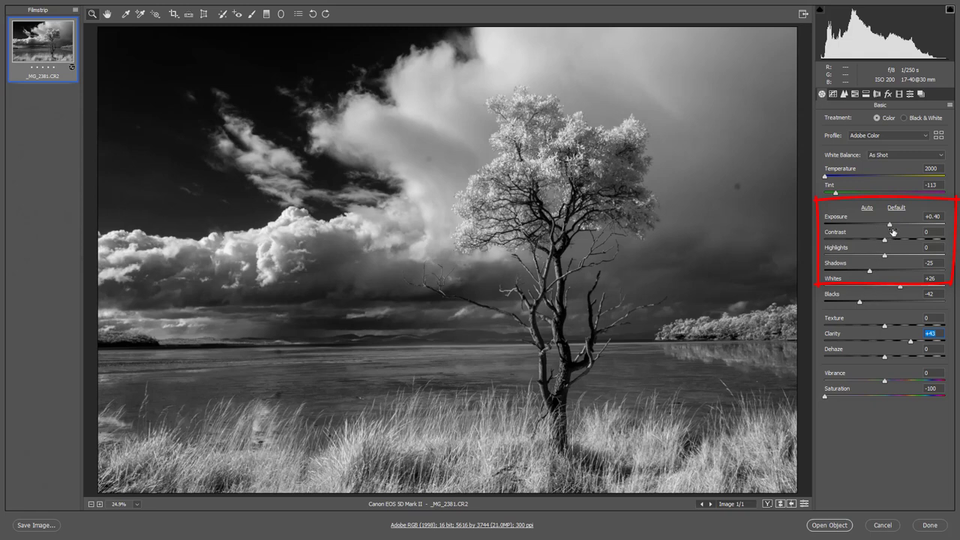
Raise Exposure to +0.65, Highlights to +20 and Whites to +34
drag(891, 225, 893, 226)
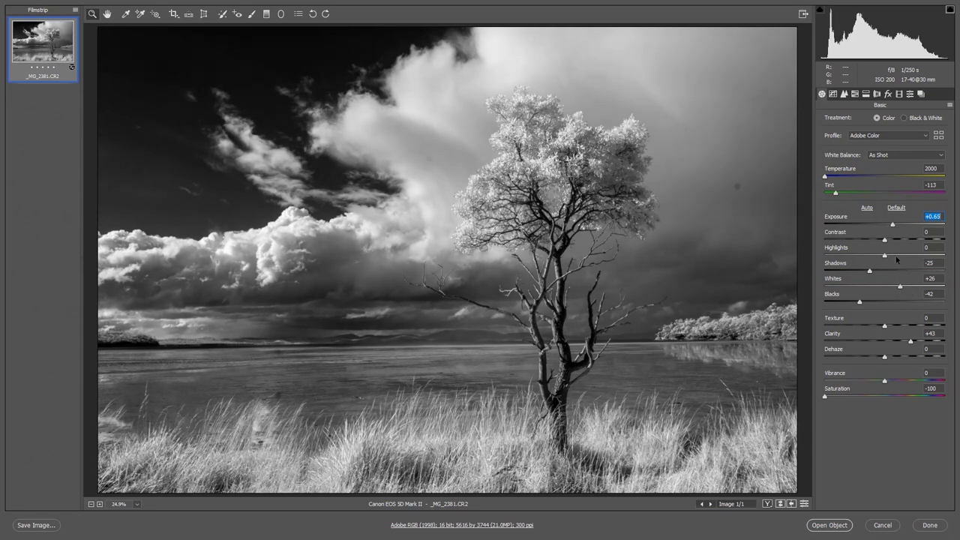
click(896, 256)
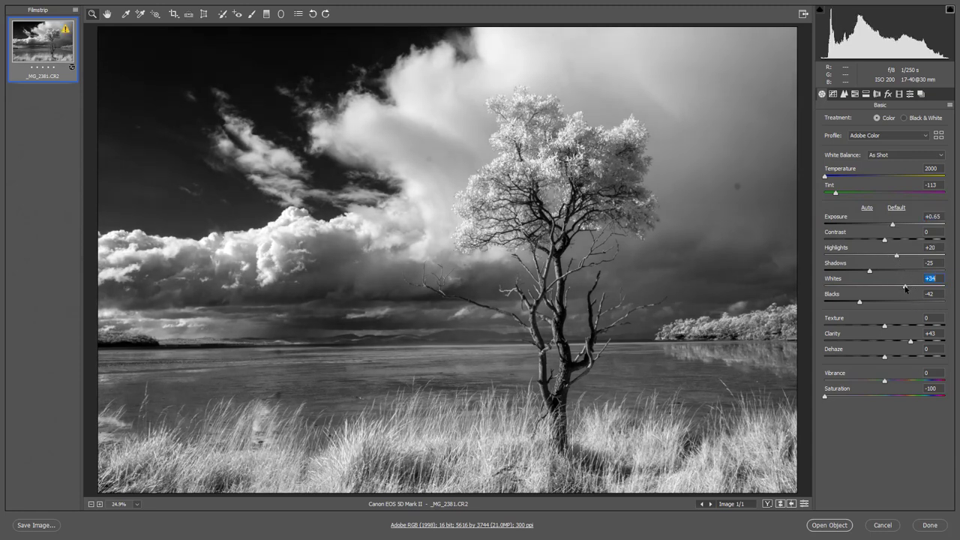
mouse_move(905, 287)
mouse_down()
mouse_move(917, 290)
mouse_move(906, 290)
mouse_up()
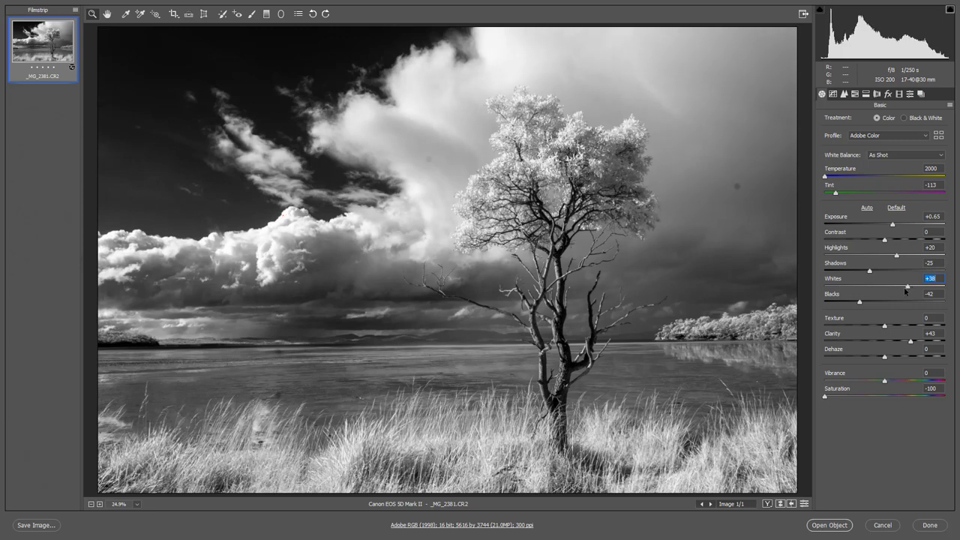
click(906, 288)
drag(905, 288, 905, 288)
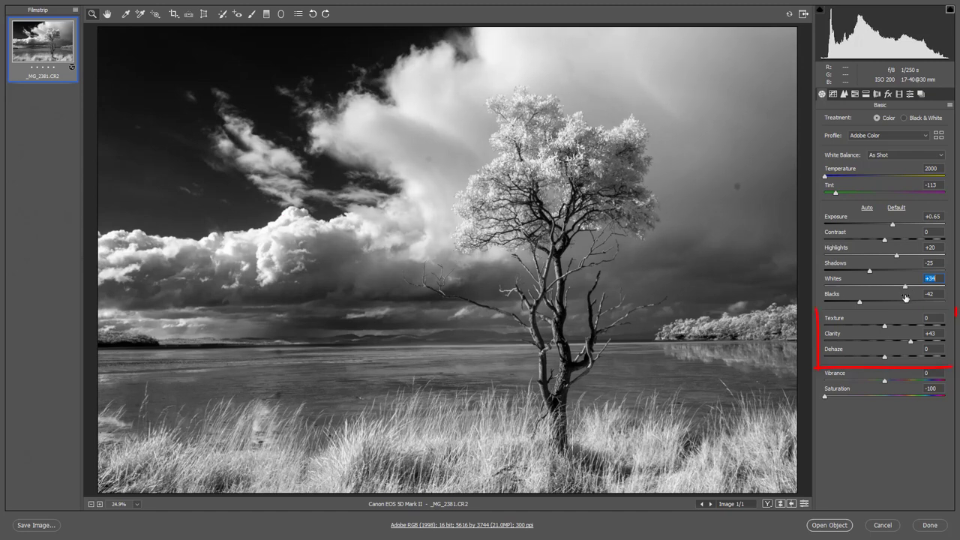
Increase Clarity to +51 and set Dehaze to +16
click(915, 341)
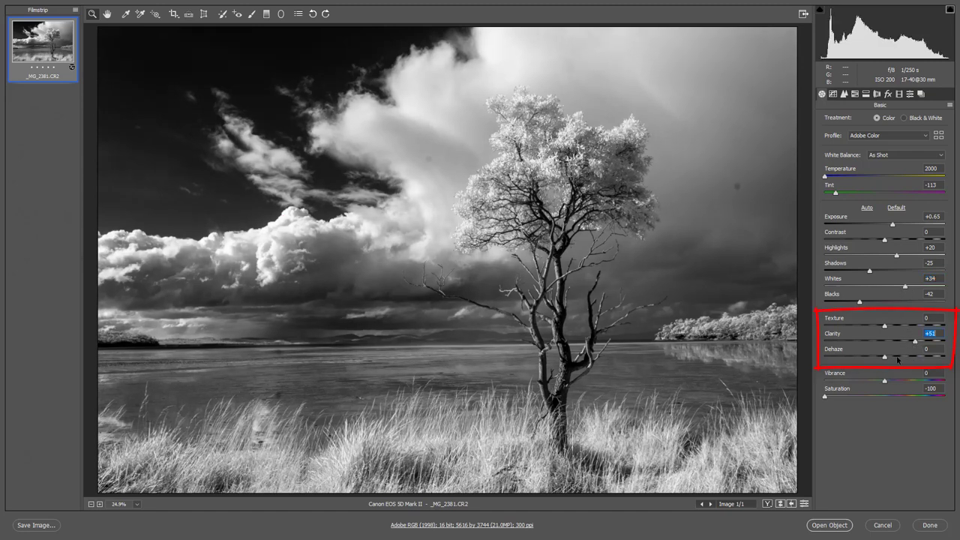
click(894, 358)
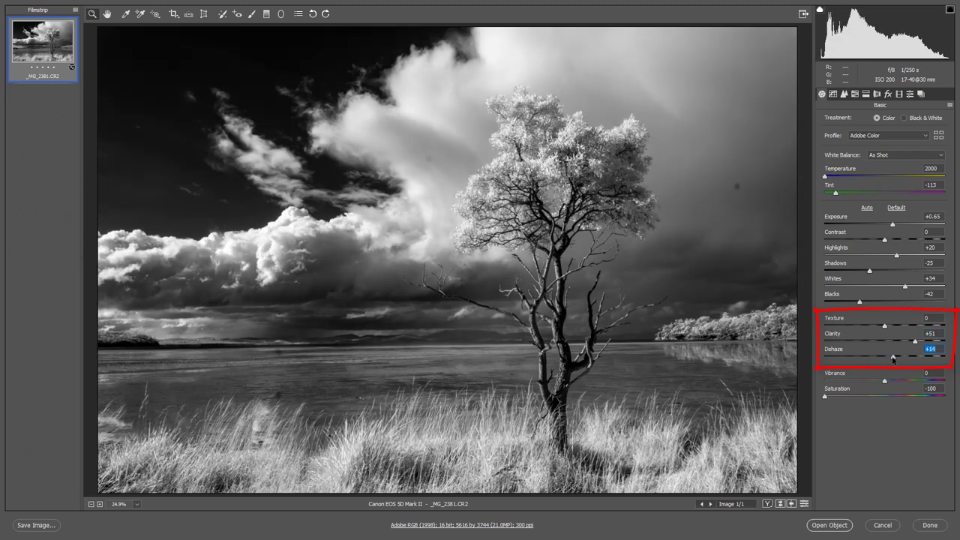
drag(893, 358, 895, 359)
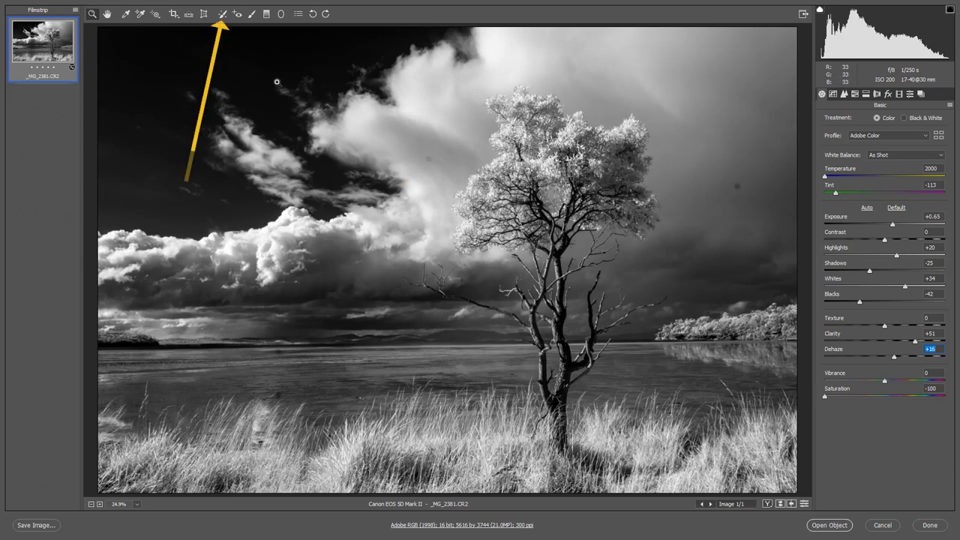
Switch to Spot Removal and show Visualize Spots with higher contrast to expose dust
click(223, 14)
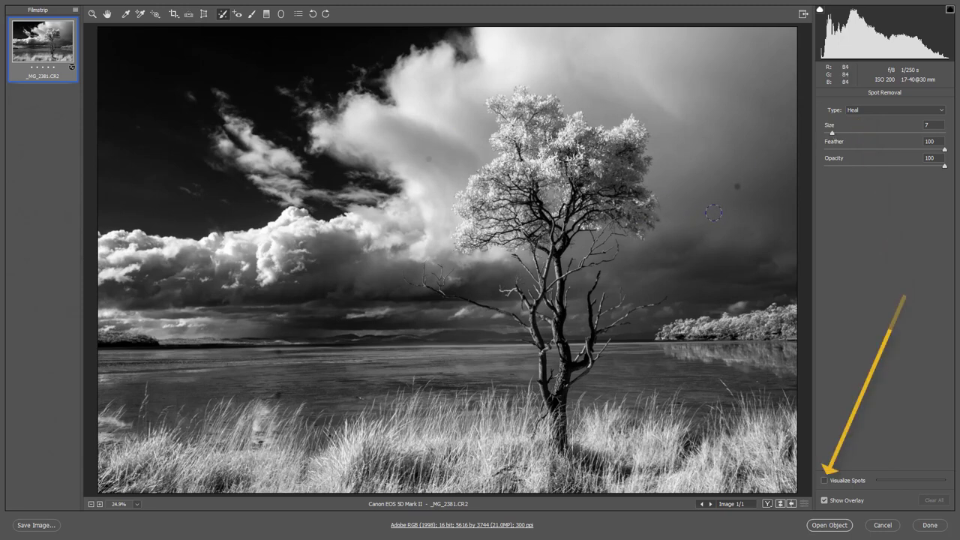
click(826, 481)
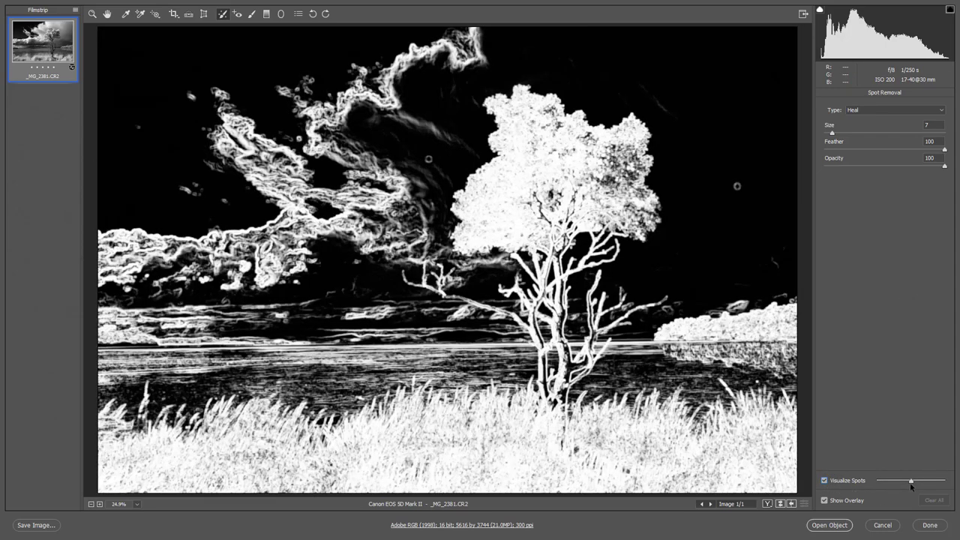
mouse_move(913, 486)
mouse_down()
mouse_move(939, 481)
mouse_move(927, 482)
mouse_up()
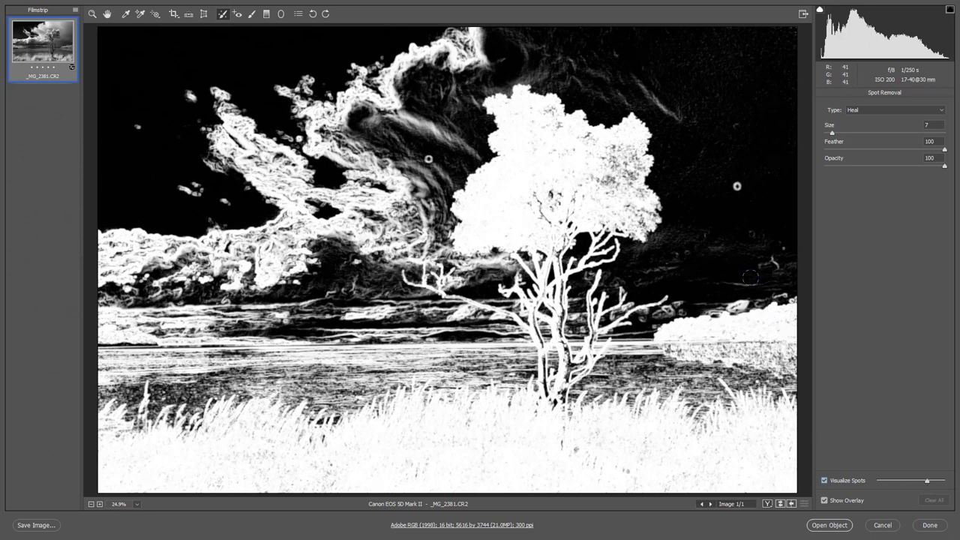
Heal the dust spots in the right, left-of-crown and upper-left sky, then return to normal view
click(737, 186)
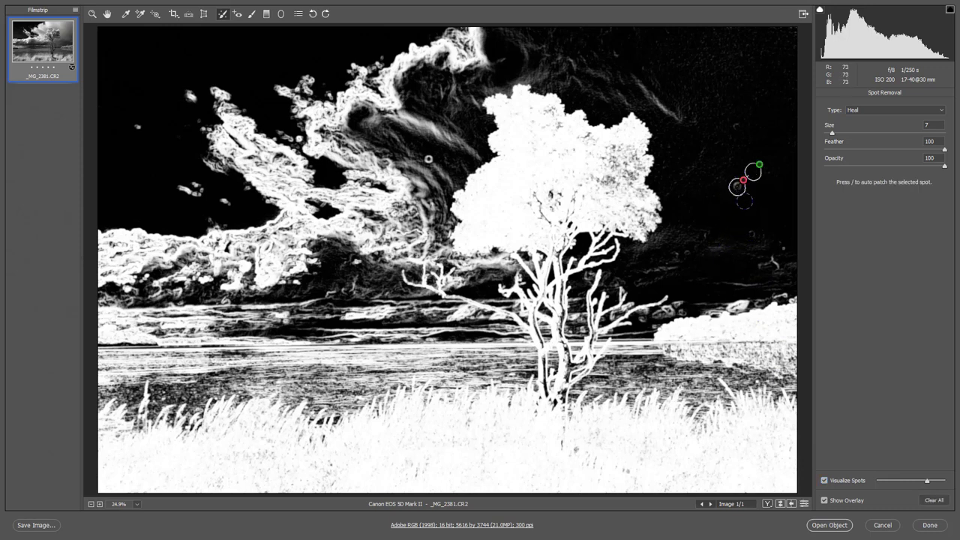
drag(765, 177, 778, 178)
click(739, 196)
click(739, 188)
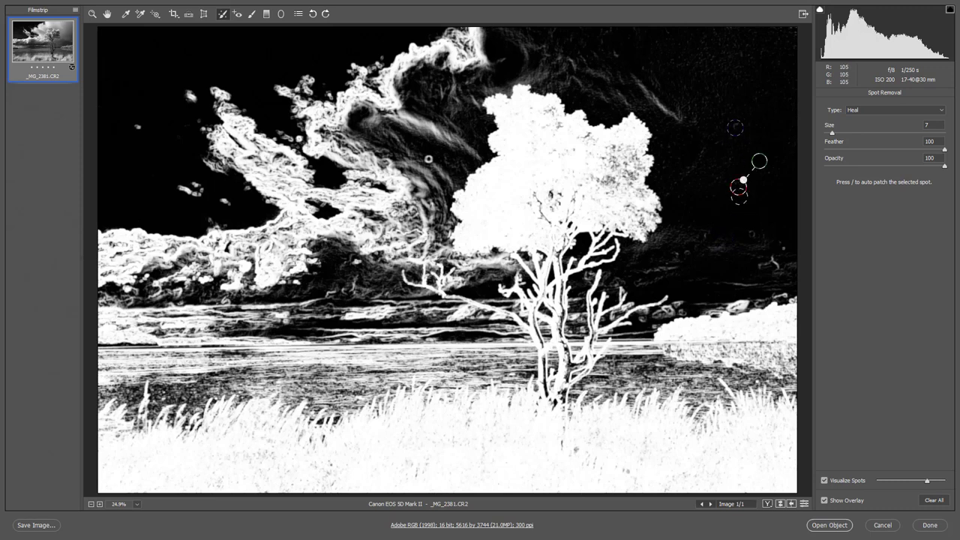
click(736, 127)
click(750, 234)
click(428, 159)
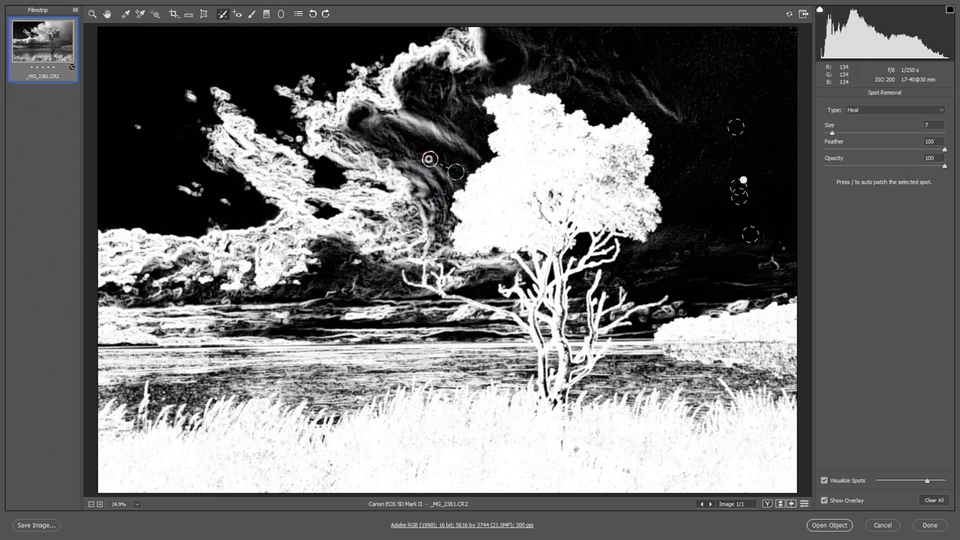
click(137, 126)
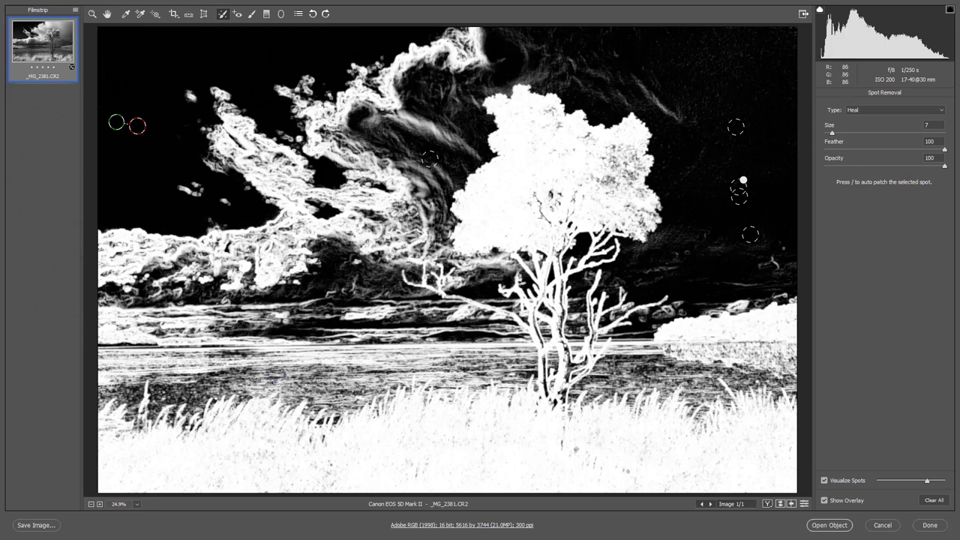
click(888, 482)
mouse_move(890, 486)
mouse_down()
mouse_move(937, 487)
mouse_move(908, 486)
mouse_up()
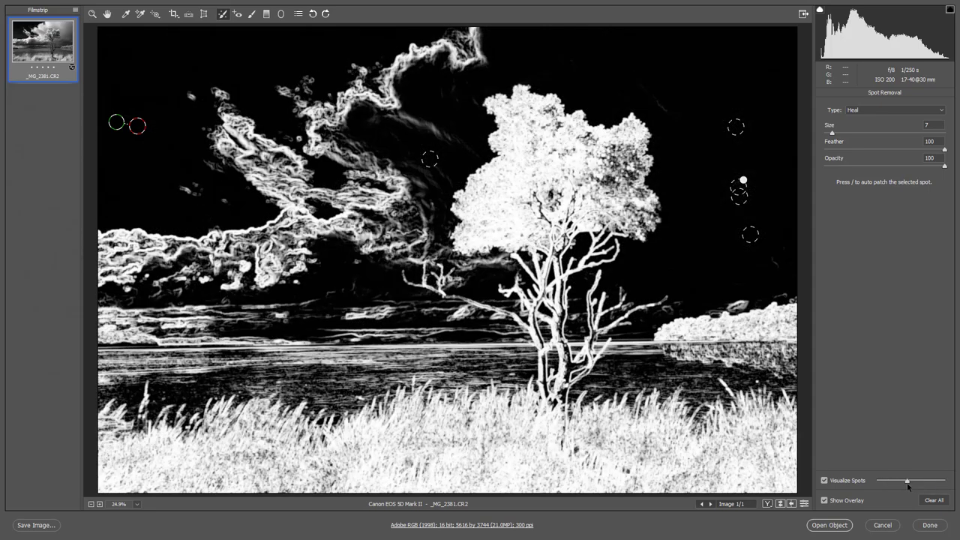
click(825, 481)
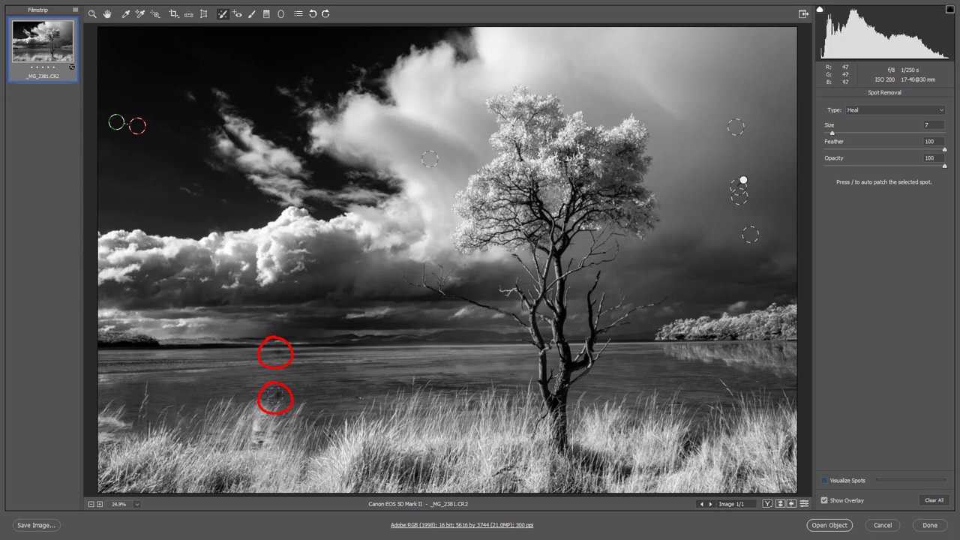
Shrink the heal size to 5 and heal the dark blemishes in the water
key(bracketleft)
key(bracketleft)
click(278, 351)
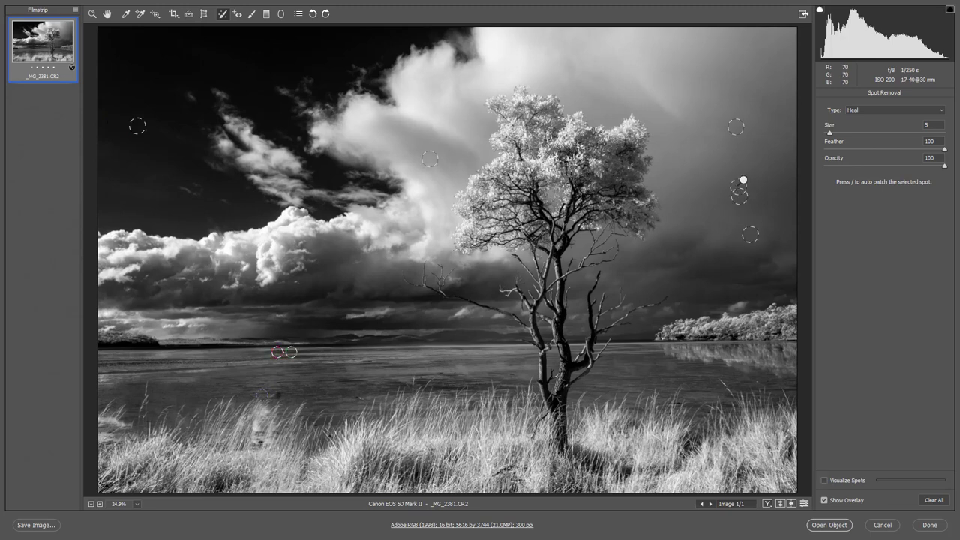
click(278, 393)
drag(348, 386, 373, 405)
click(359, 396)
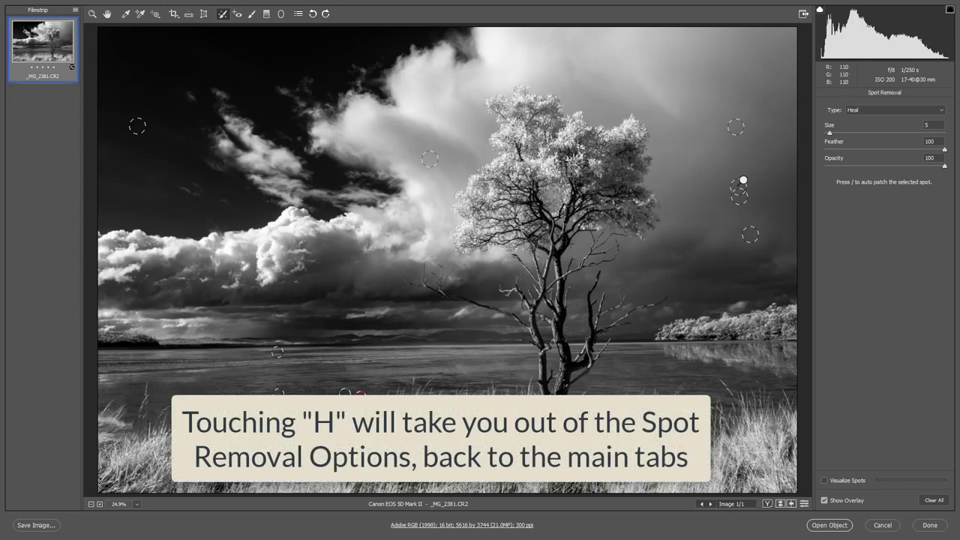
Exit Spot Removal back to the Basic panel, then select the Zoom tool
key(h)
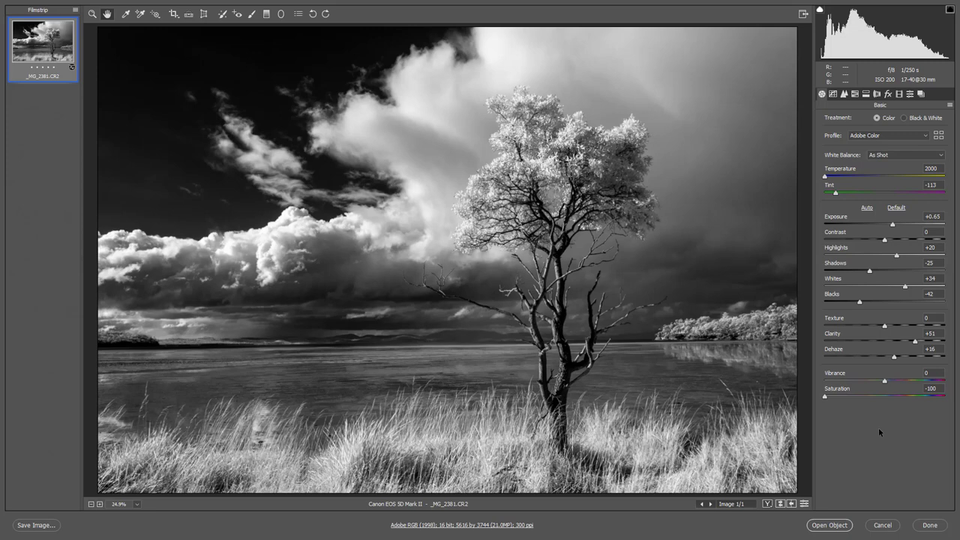
key(z)
Push Dehaze from +16 up to +41 in the Basic panel
drag(895, 358, 909, 362)
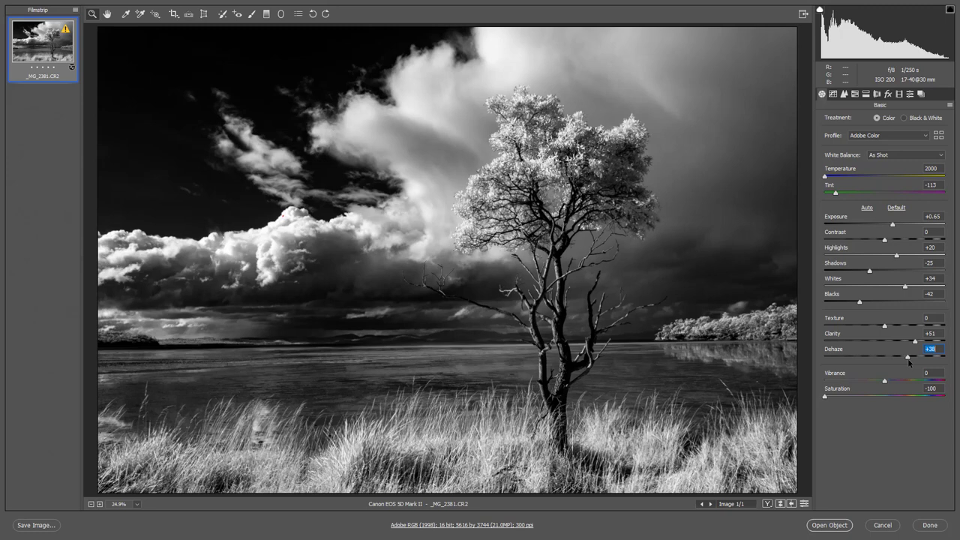
drag(909, 362, 911, 366)
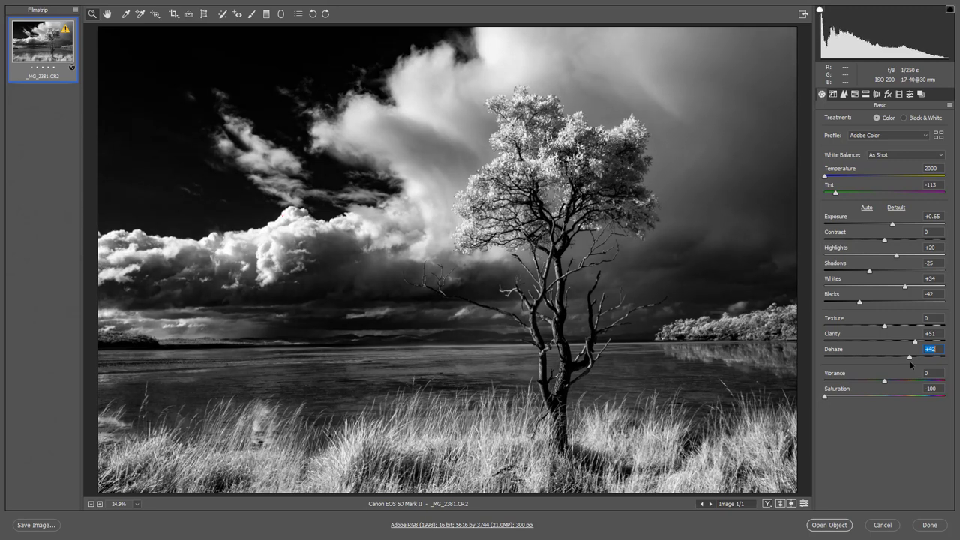
drag(912, 365, 911, 365)
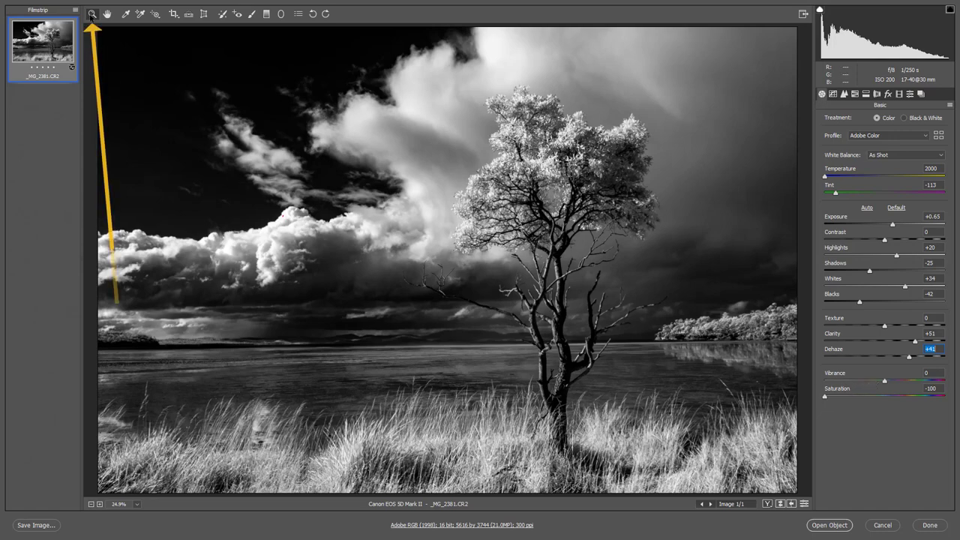
View the clouds at 100% and set Detail Luminance noise reduction to 23
key(ctrl+alt+0)
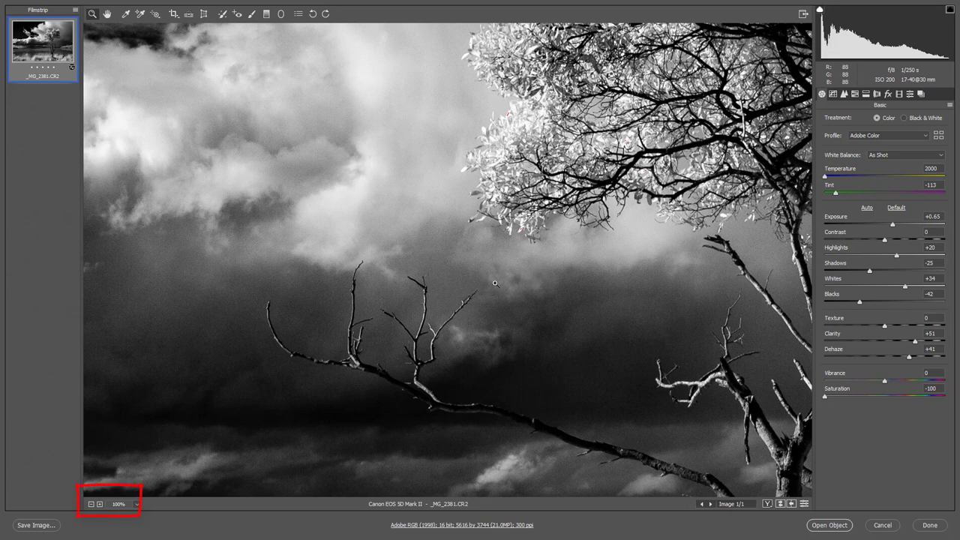
drag(172, 337, 553, 293)
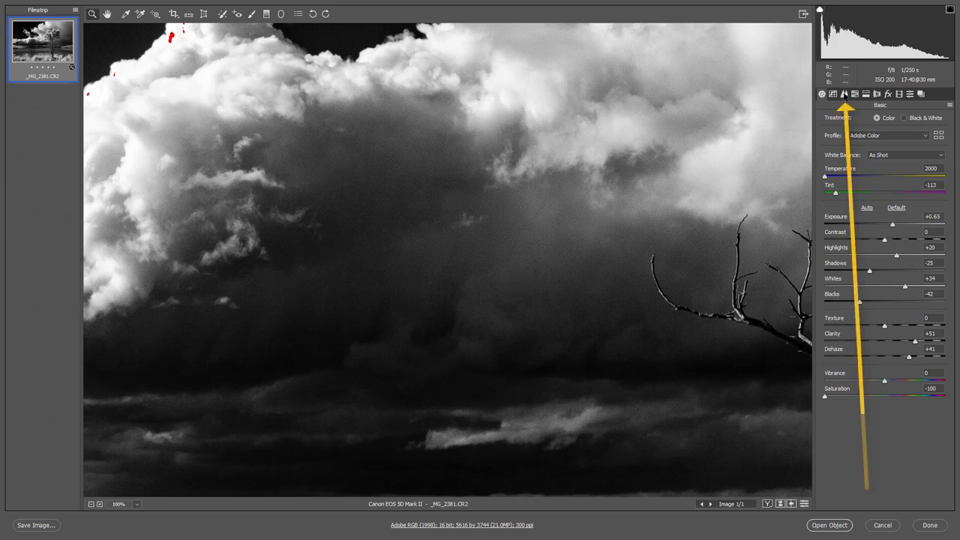
click(845, 94)
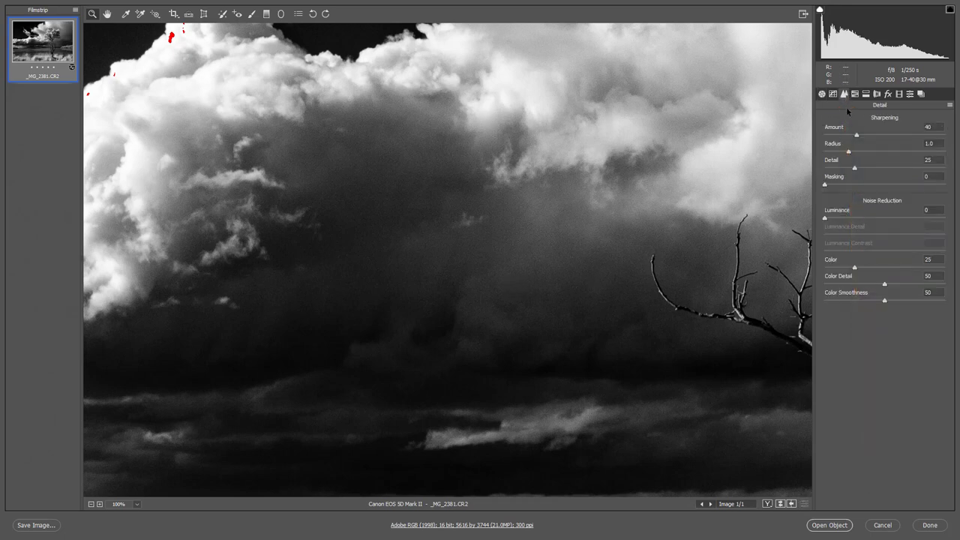
click(848, 219)
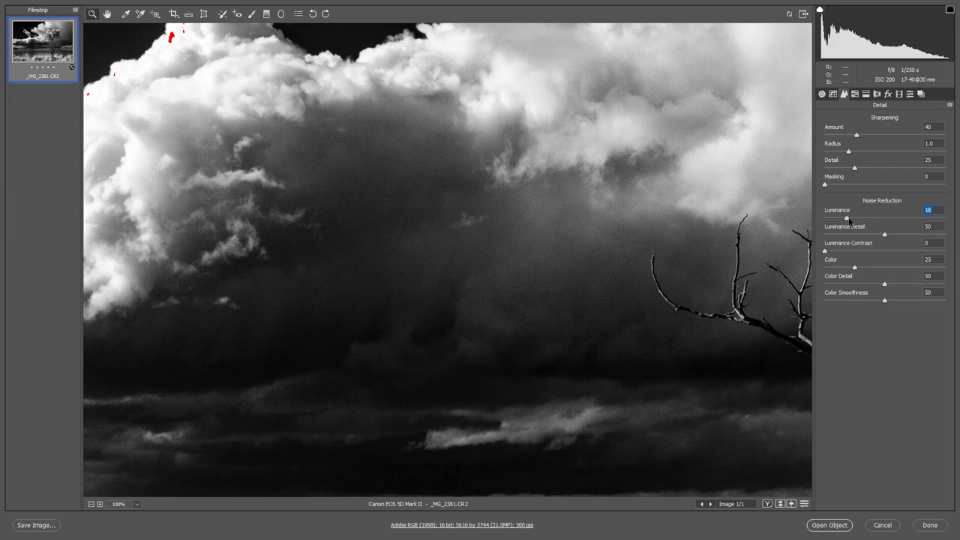
drag(852, 219, 855, 219)
drag(854, 218, 852, 219)
Lay a graduated filter from the sky's top to the tree, reset it, and set Exposure -0.90
key(ctrl+0)
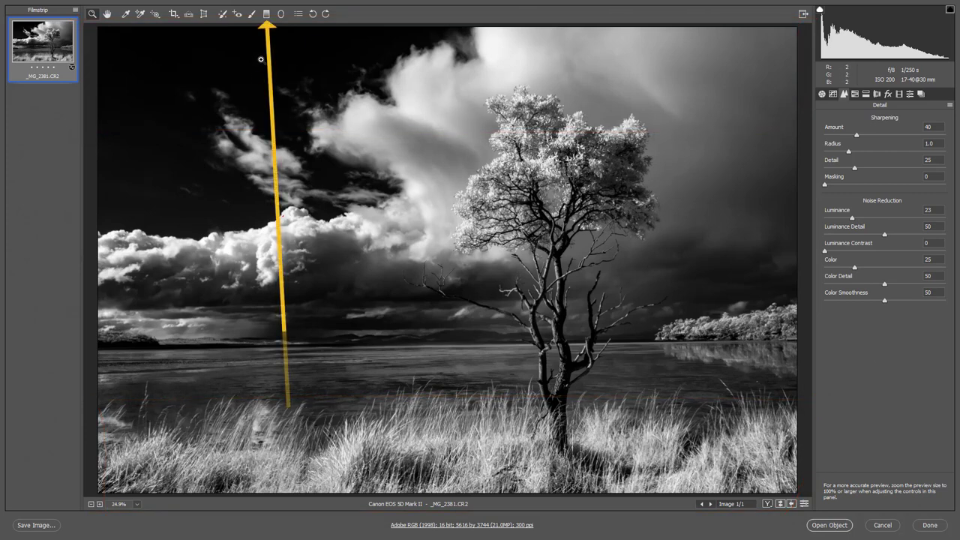
click(267, 13)
drag(442, 25, 443, 200)
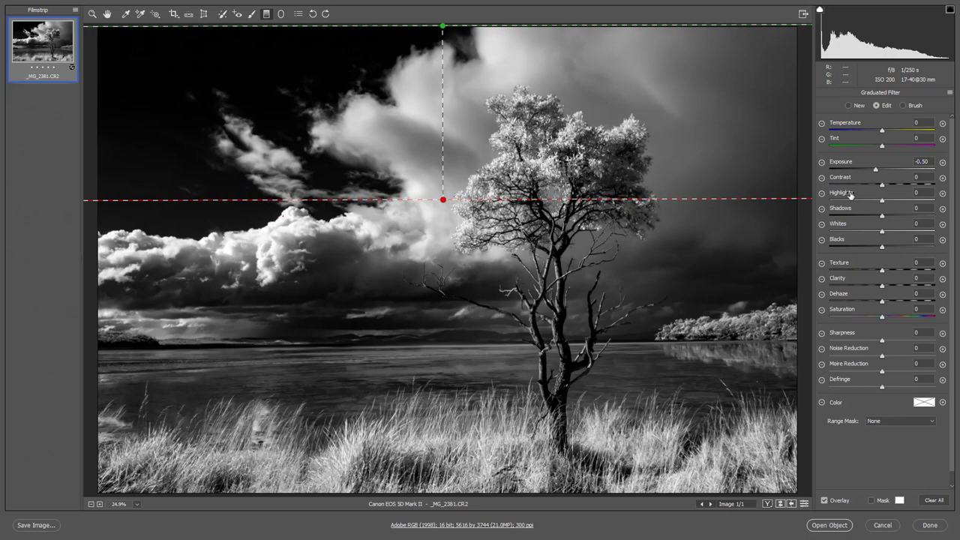
right_click(621, 86)
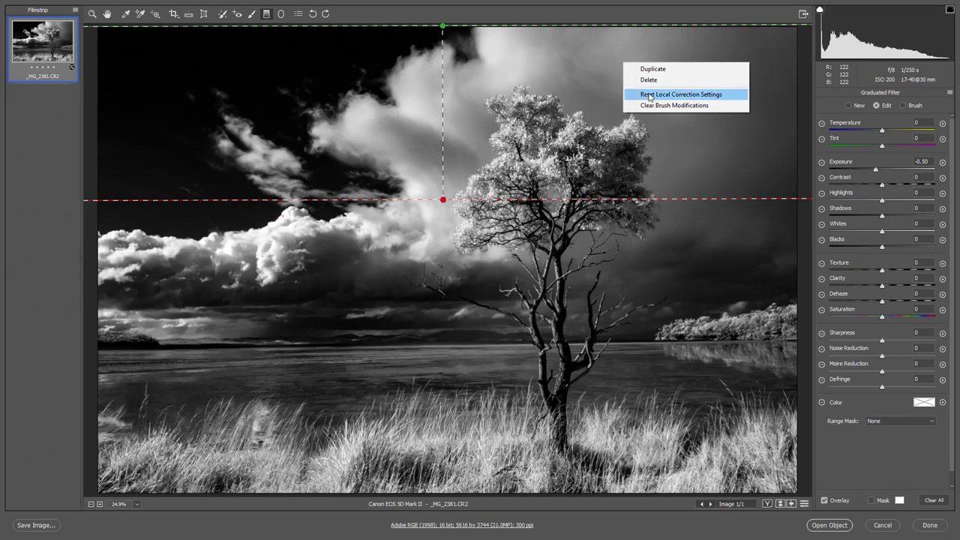
click(650, 96)
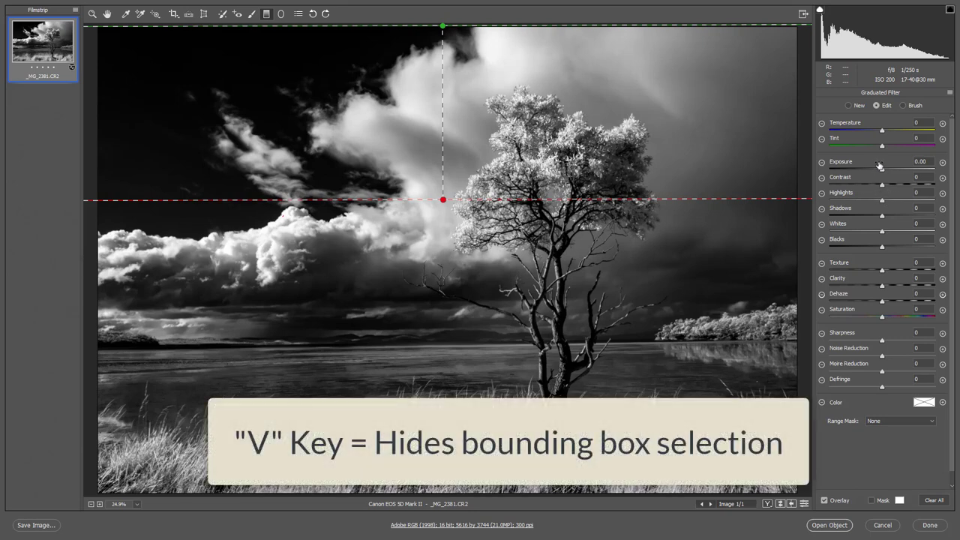
key(v)
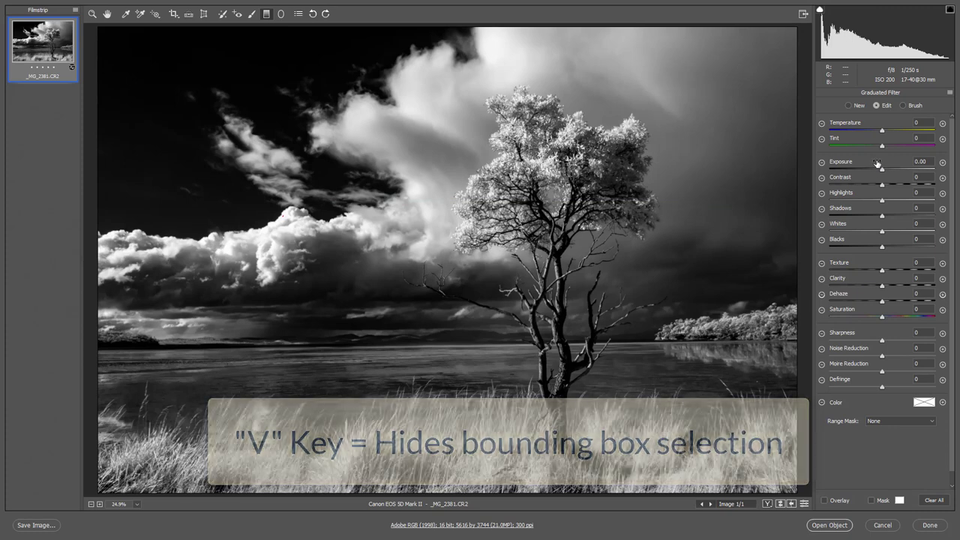
mouse_move(882, 171)
mouse_down()
mouse_move(863, 181)
mouse_move(890, 182)
mouse_move(870, 182)
mouse_up()
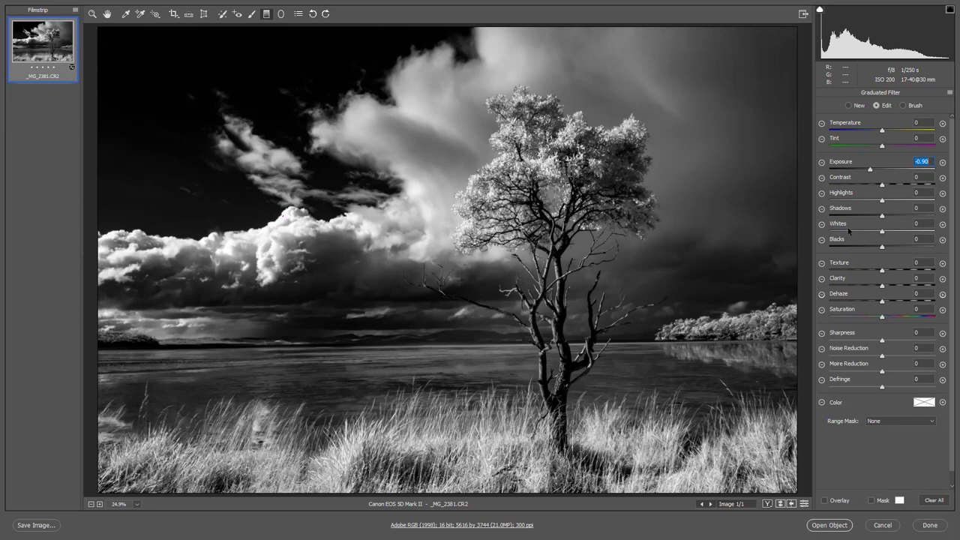
Show the overlays again and drag a second graduated filter up from the bottom edge
key(v)
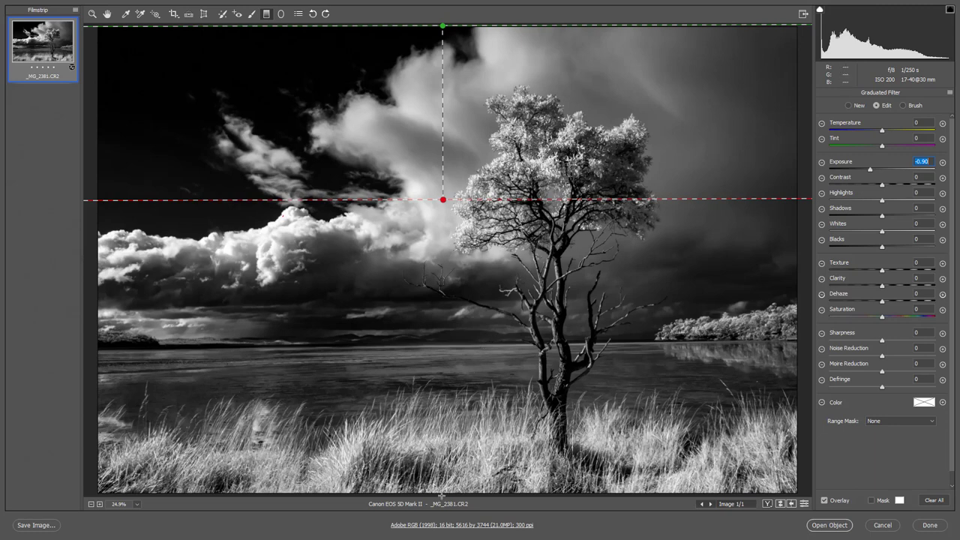
drag(441, 490, 442, 386)
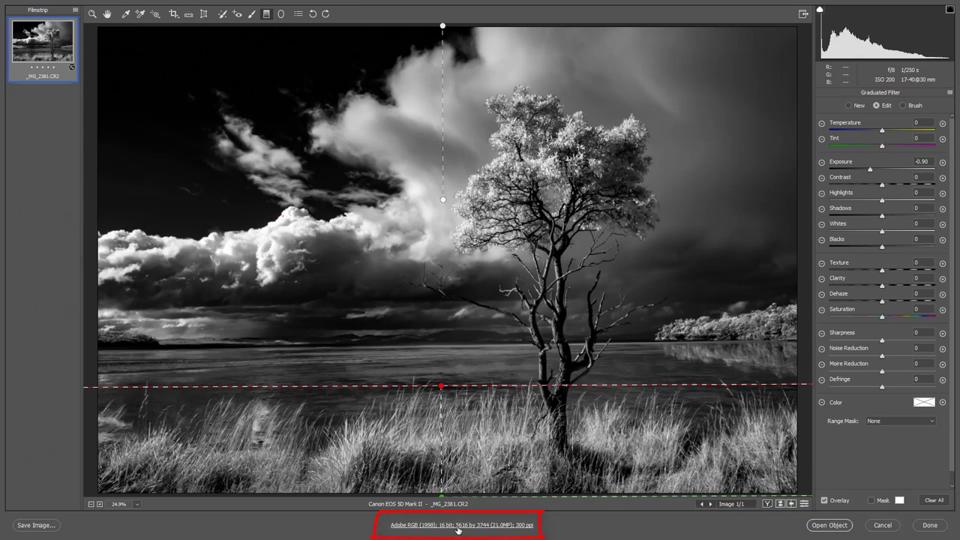
click(457, 530)
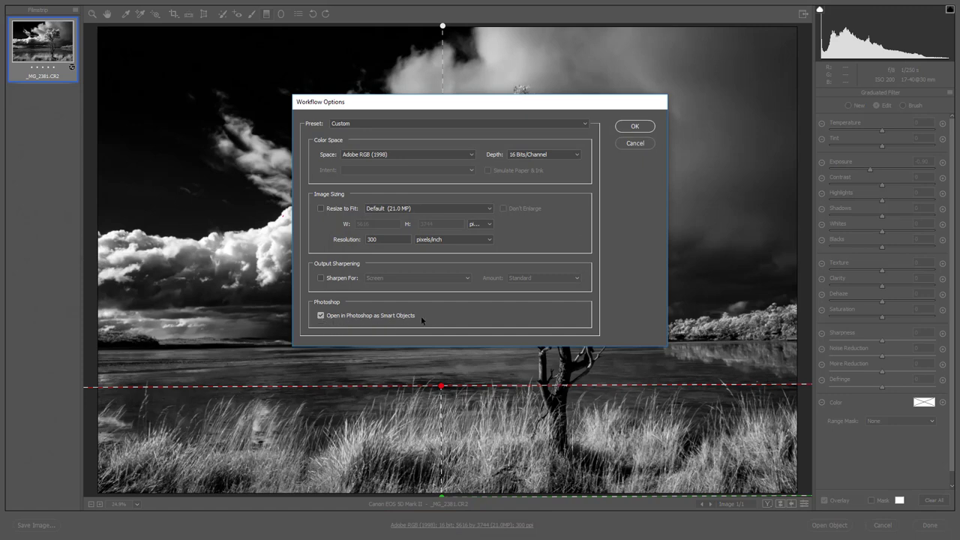
click(635, 126)
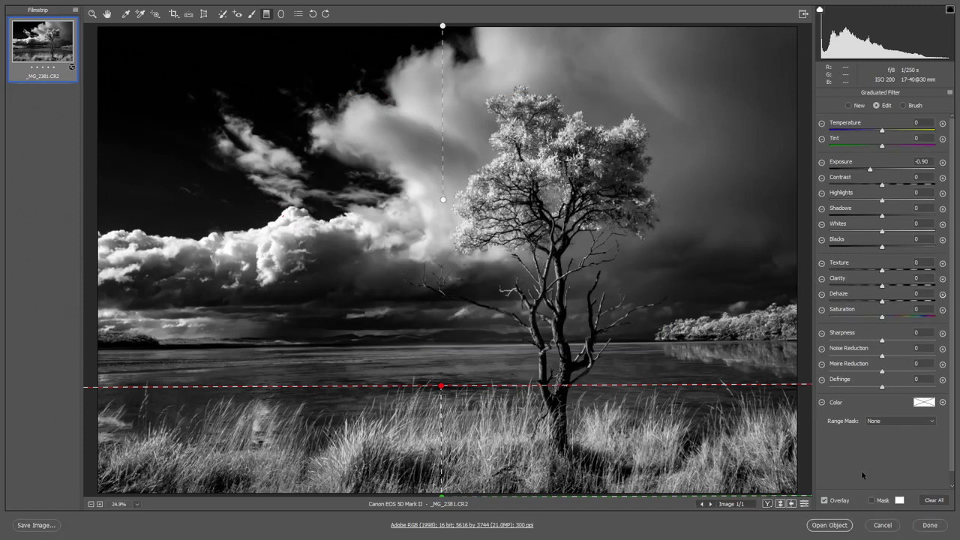
Open the photo as a smart object and create a New Smart Object via Copy
click(830, 525)
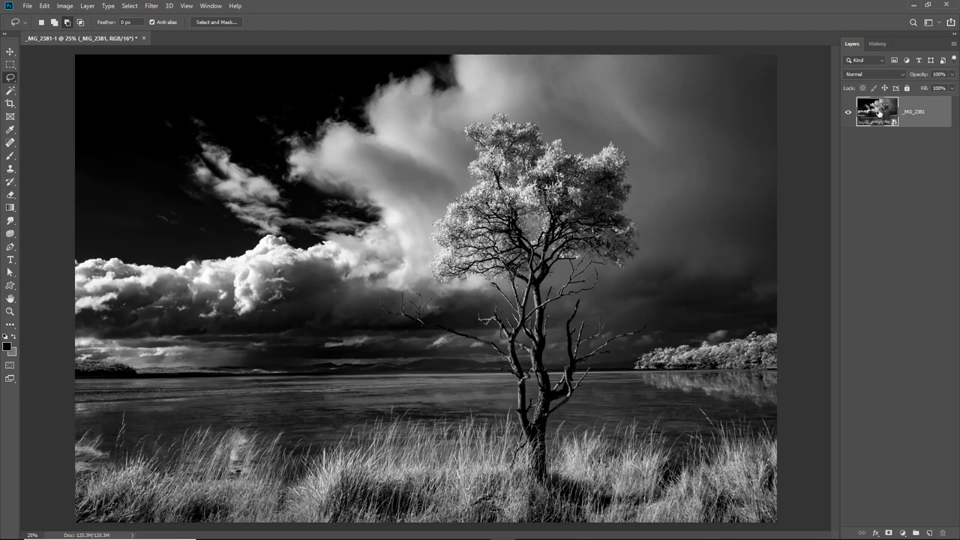
right_click(935, 113)
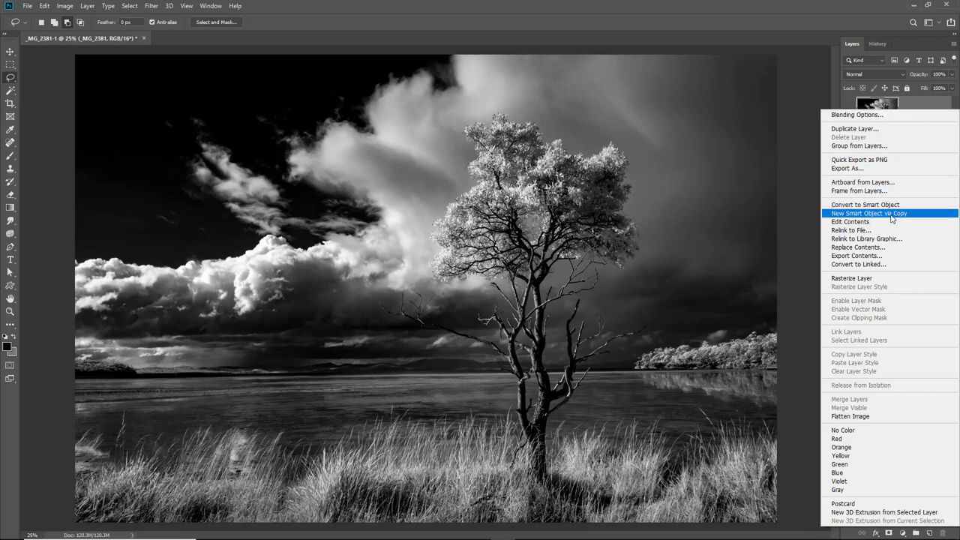
click(894, 216)
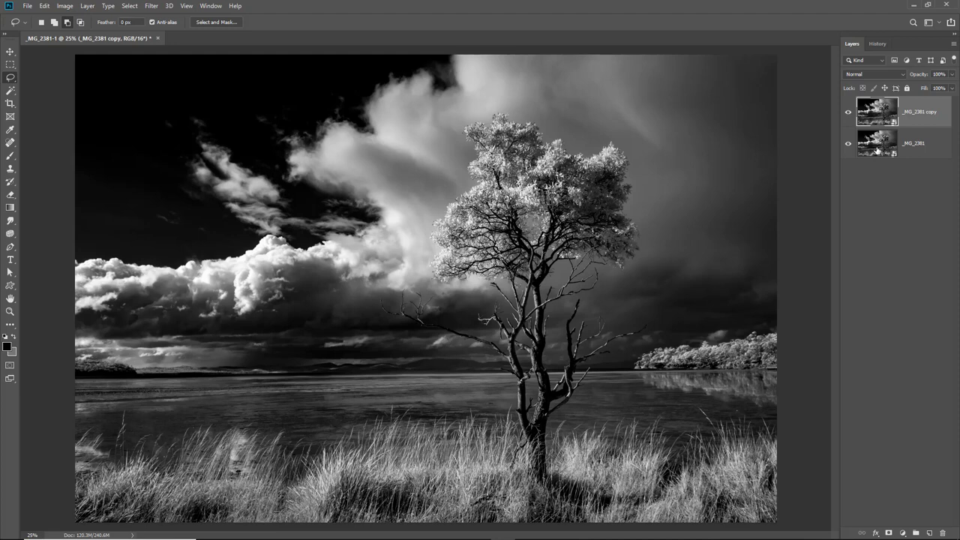
Go back to the original _MG_2381 layer to re-edit its raw settings
click(881, 144)
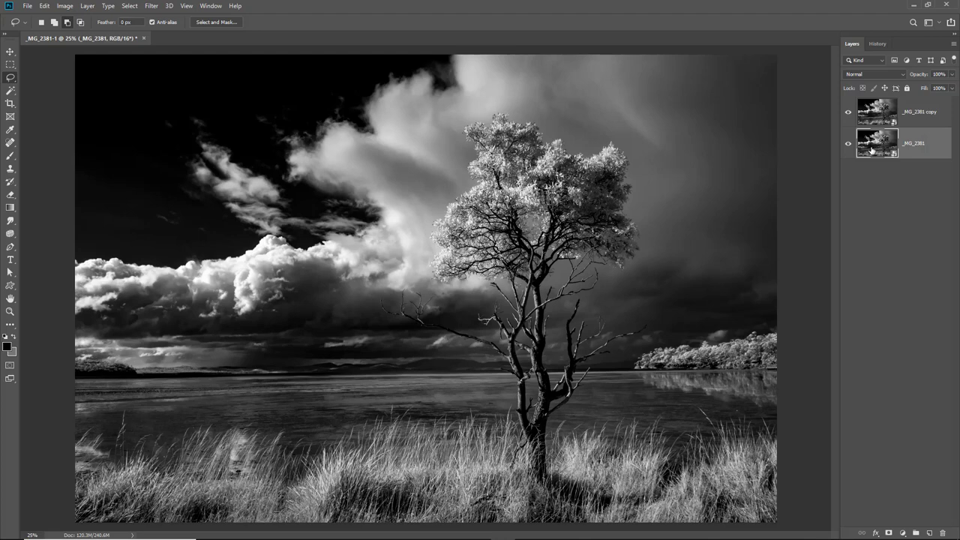
click(882, 117)
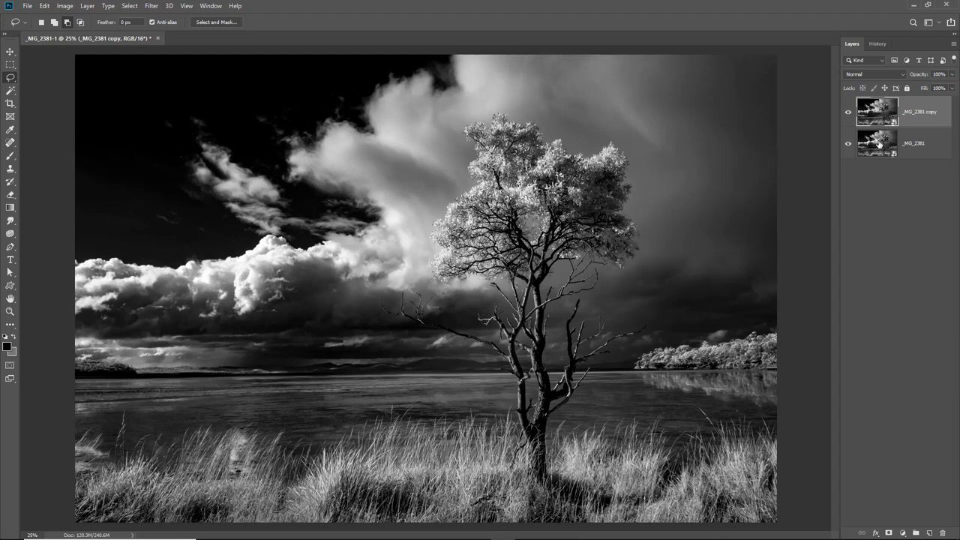
click(880, 144)
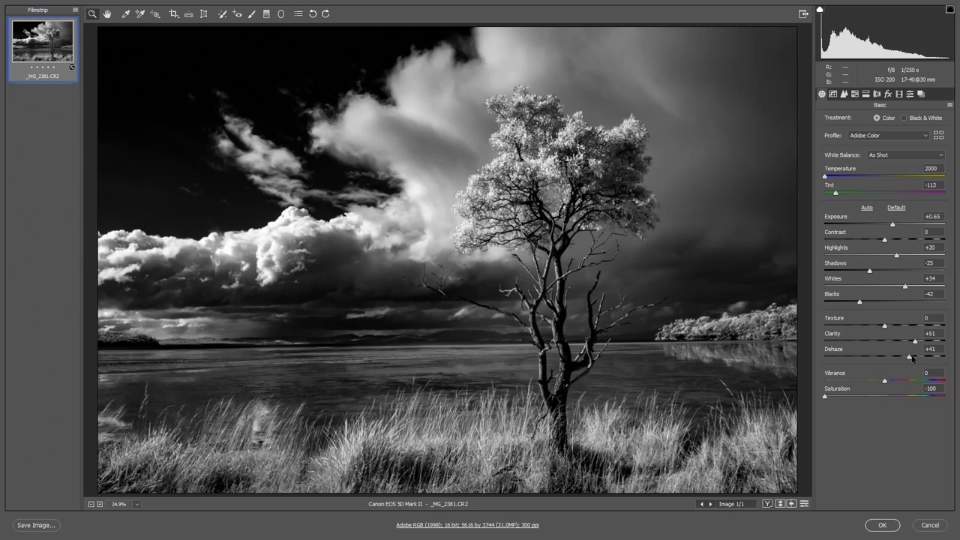
Lower Dehaze from +41 to +19 and fine-tune Exposure slightly
drag(909, 359, 895, 358)
drag(893, 225, 893, 225)
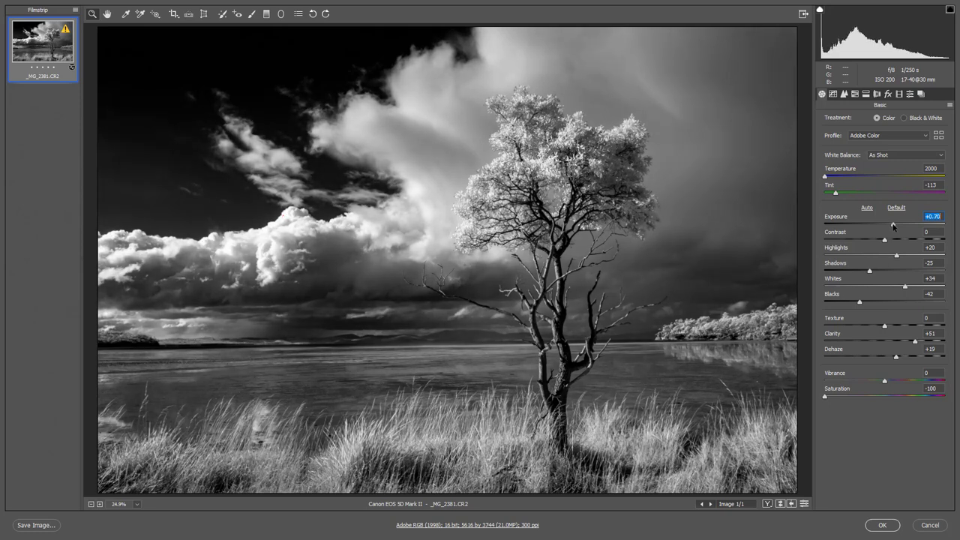
drag(892, 226, 891, 226)
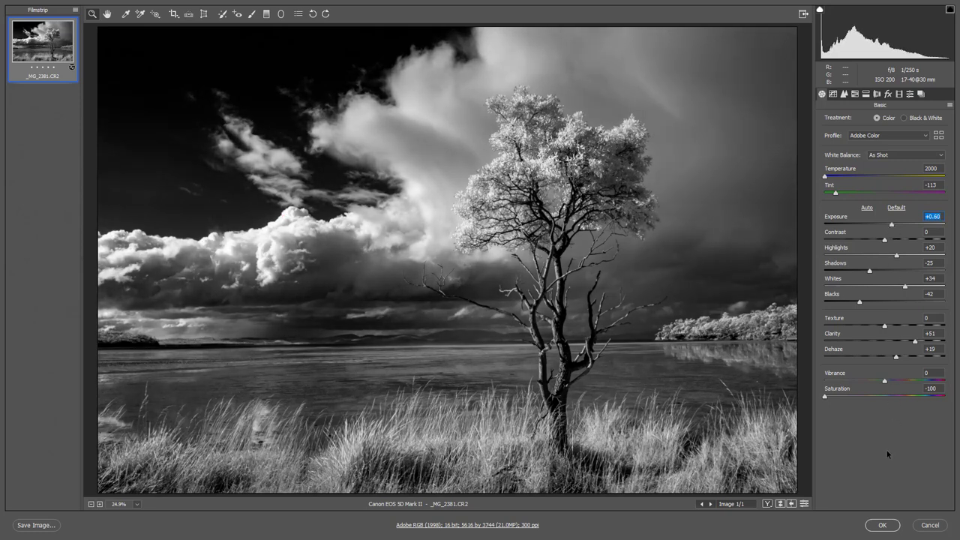
Apply the raw edits, toggle the _MG_2381 copy's visibility to compare, then select the copy
click(883, 525)
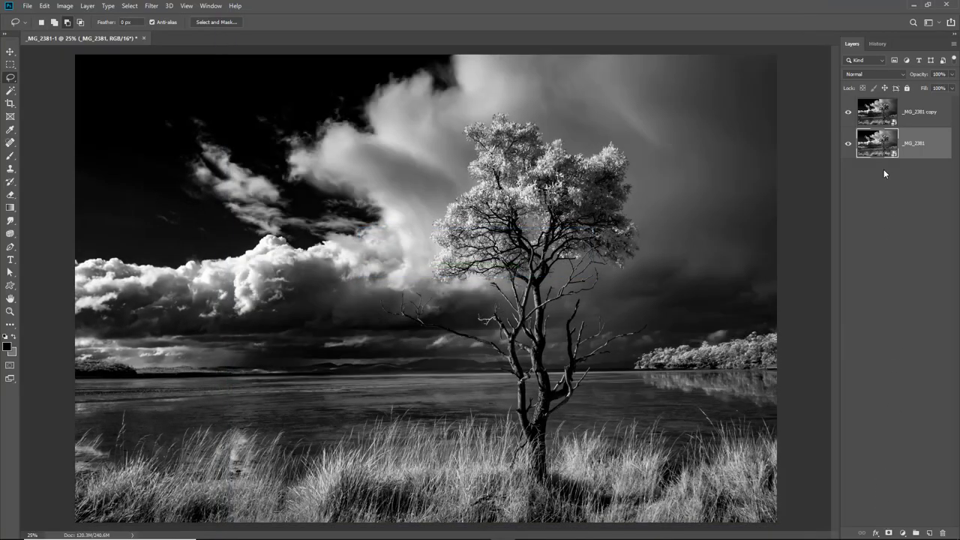
click(848, 113)
click(847, 114)
click(847, 114)
click(847, 114)
click(848, 114)
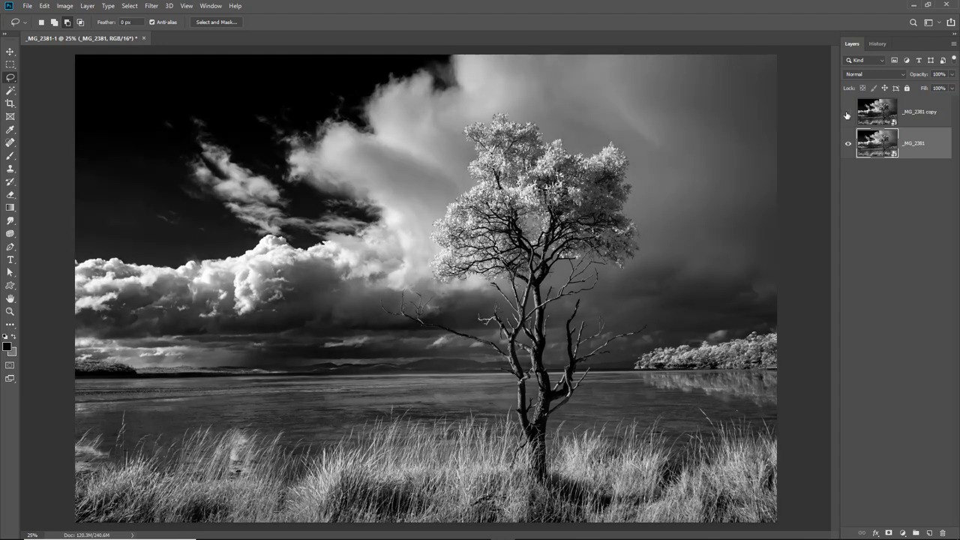
click(848, 114)
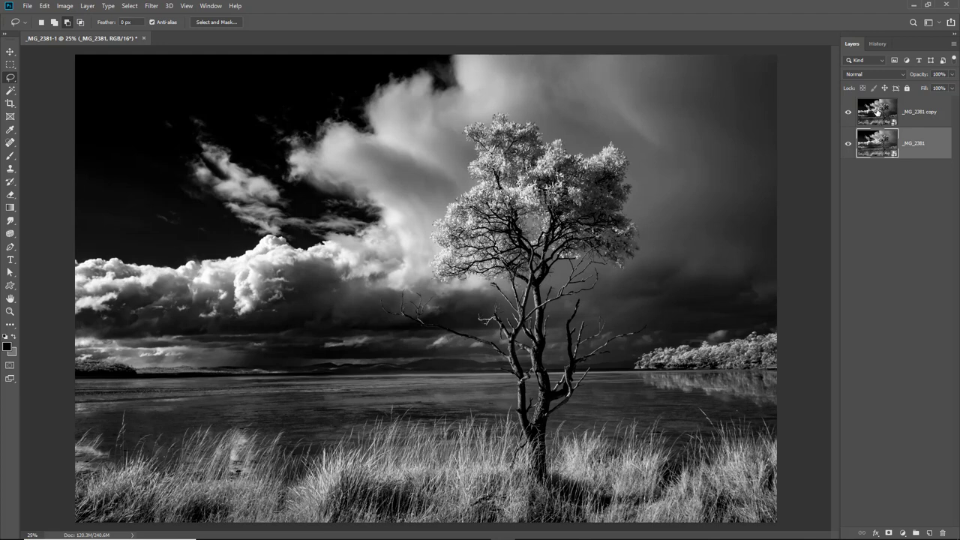
click(923, 112)
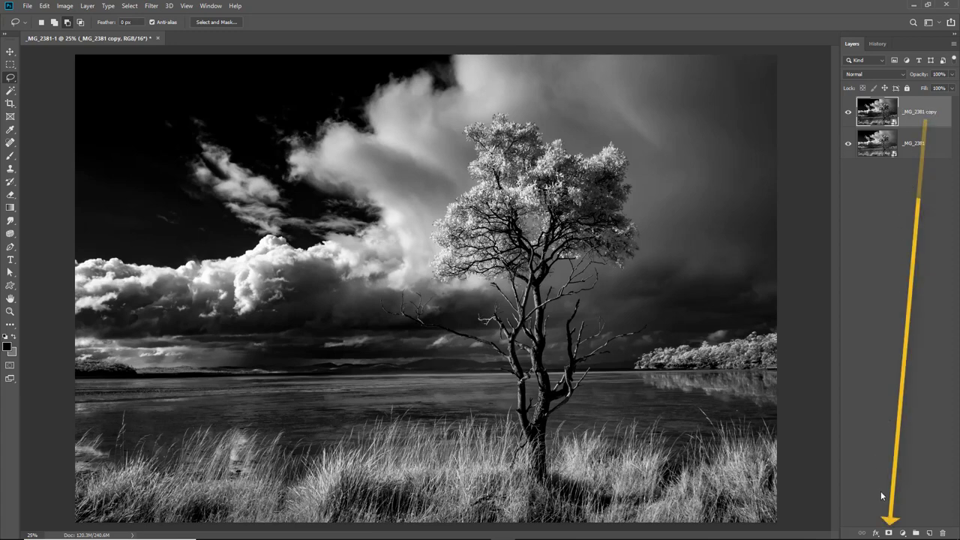
Add a white layer mask to the _MG_2381 copy and choose the Brush Tool
click(889, 533)
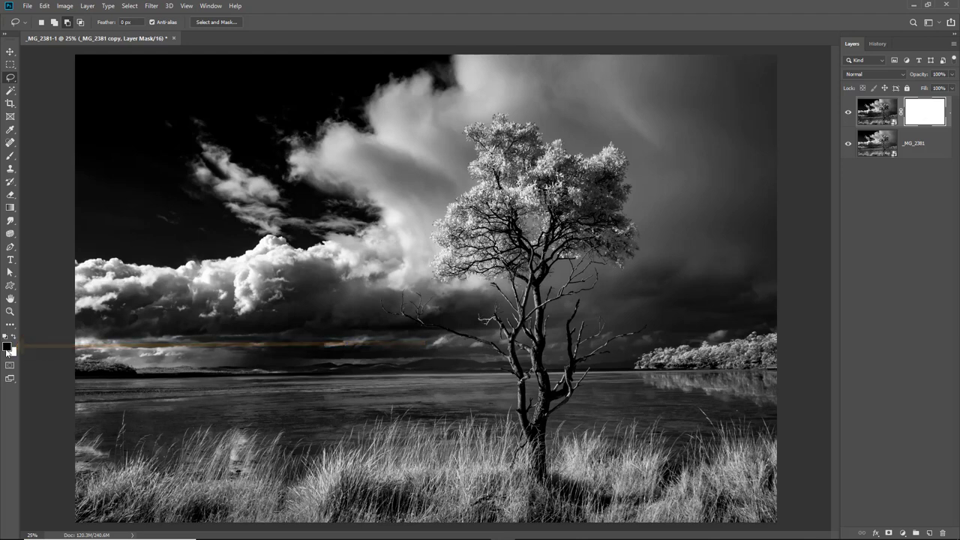
click(18, 158)
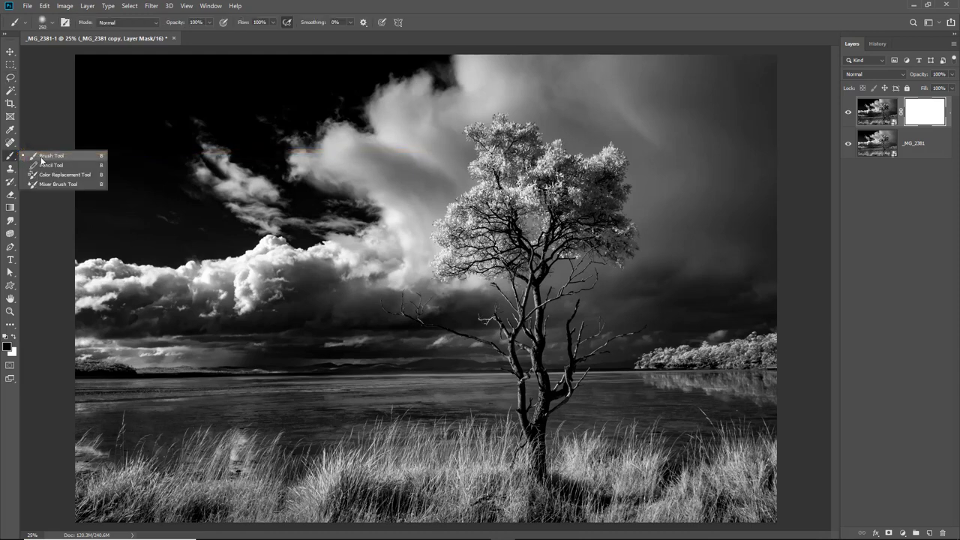
click(42, 157)
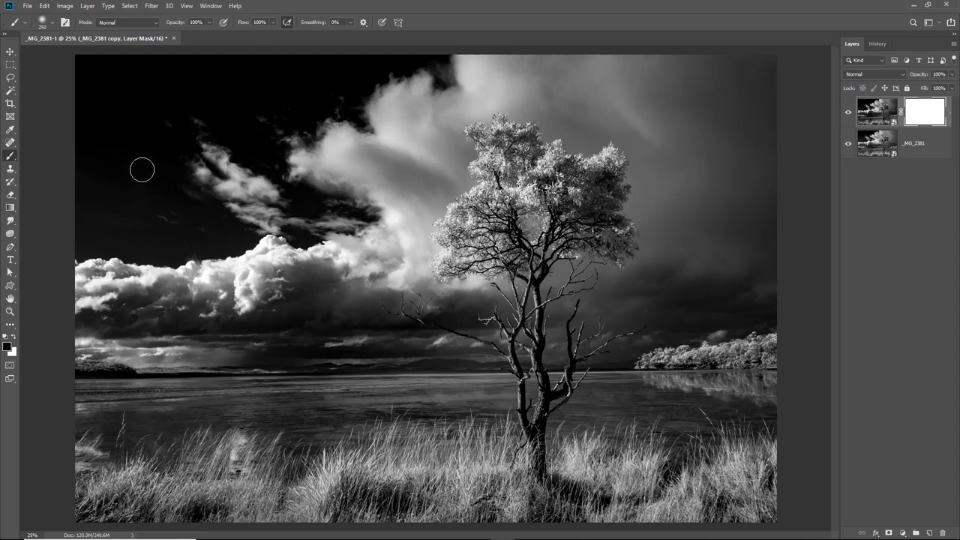
At 20% flow and brush size 700, paint black on the mask across the clouds
key(2)
key(bracketright)
key(bracketright)
key(bracketright)
key(bracketright)
key(bracketright)
click(412, 349)
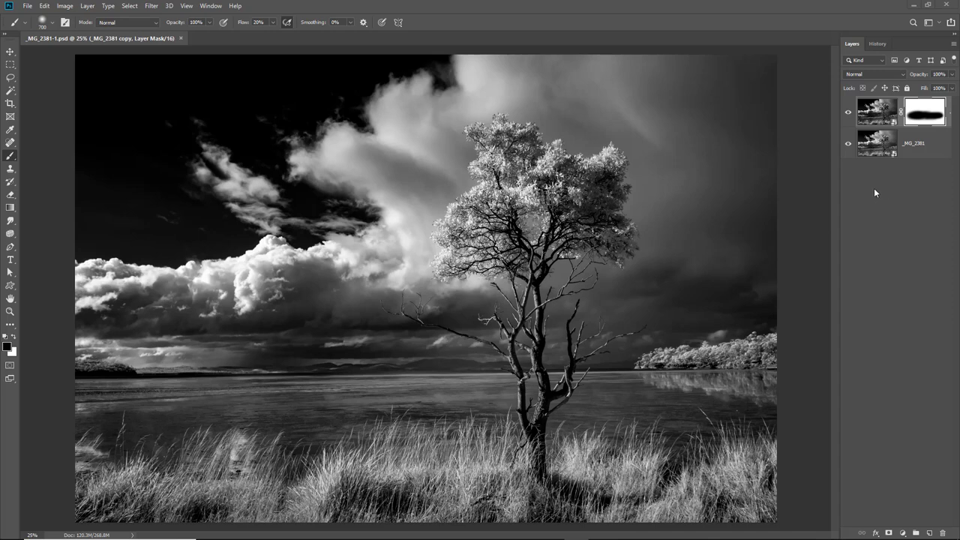
Target the _MG_2381 copy's image thumbnail and reopen its Camera Raw settings
click(879, 114)
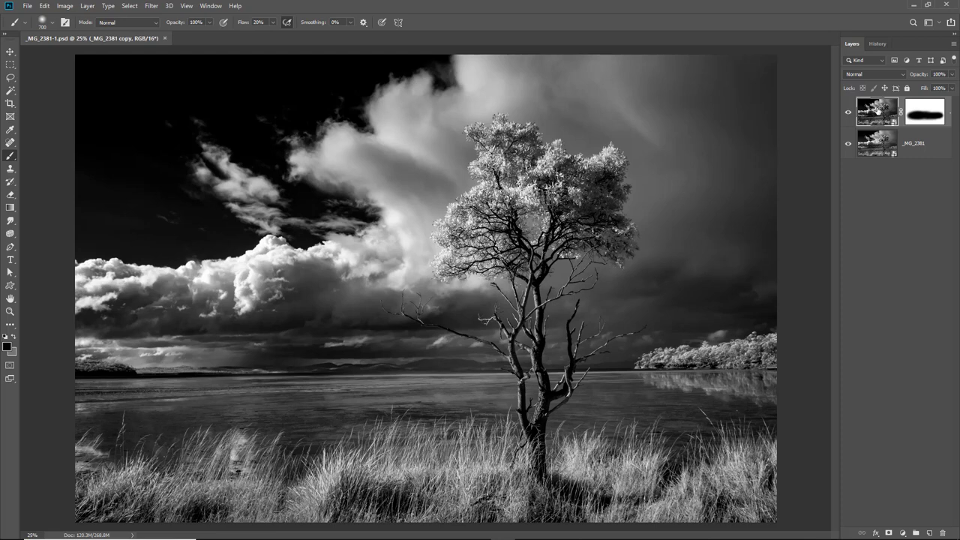
double_click(878, 110)
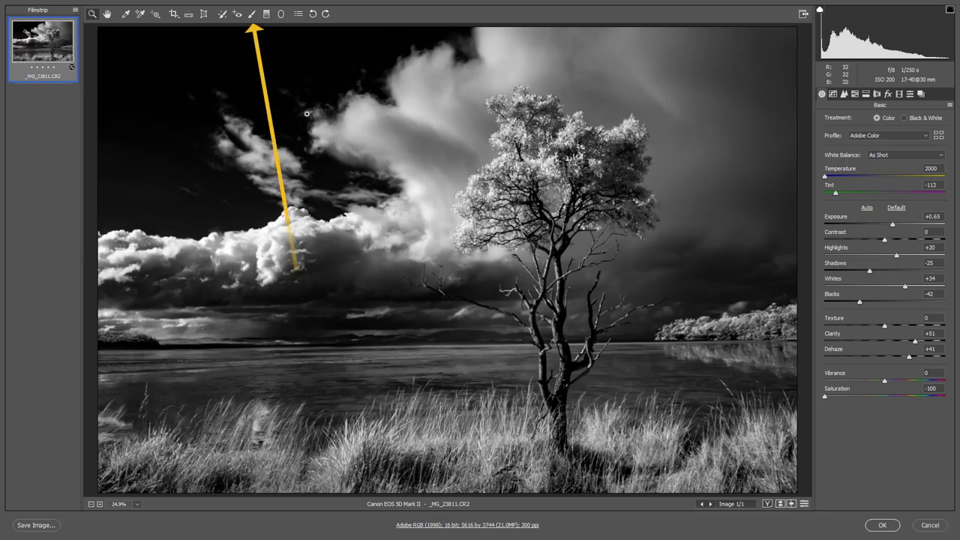
Brush a reset Adjustment Brush over the upper-left sky with Blacks -30, Exposure -0.55, size 4
click(253, 16)
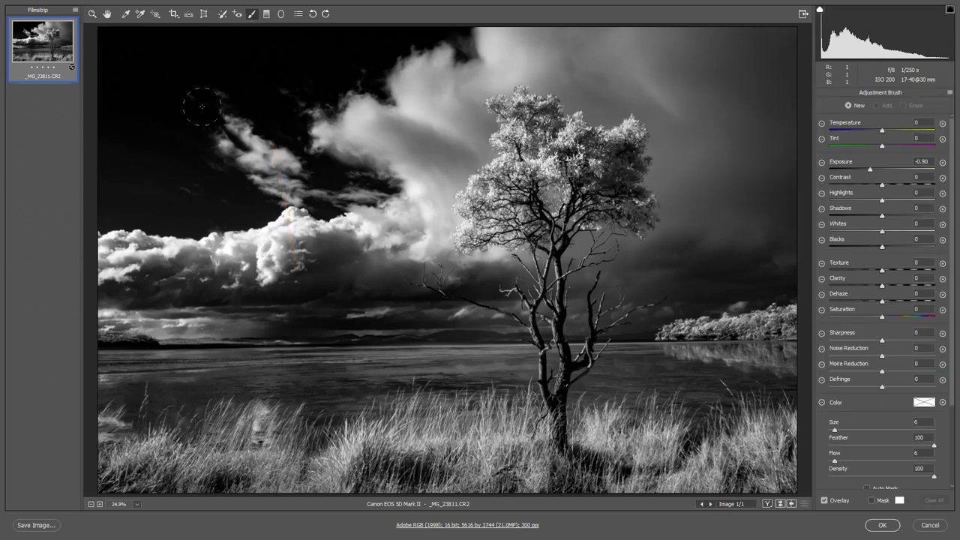
drag(130, 98, 323, 62)
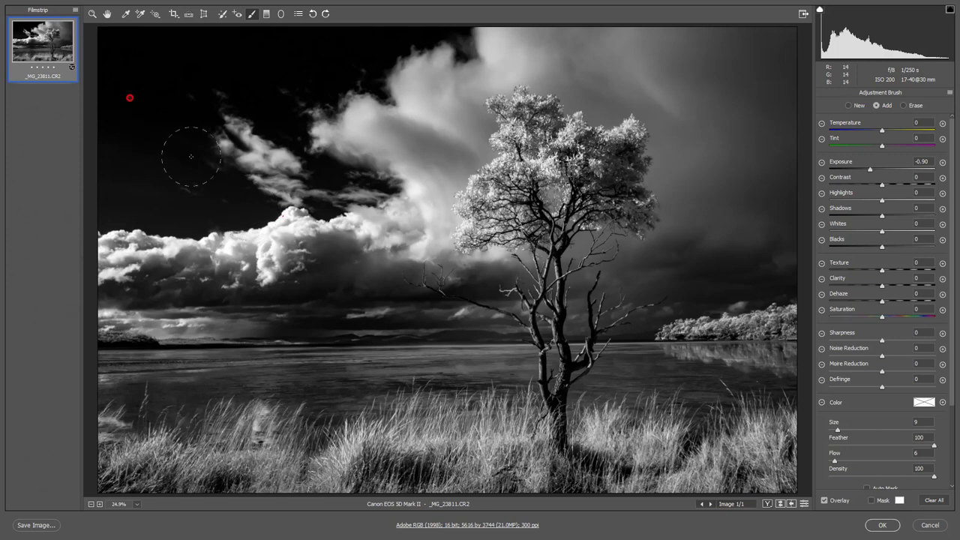
right_click(130, 99)
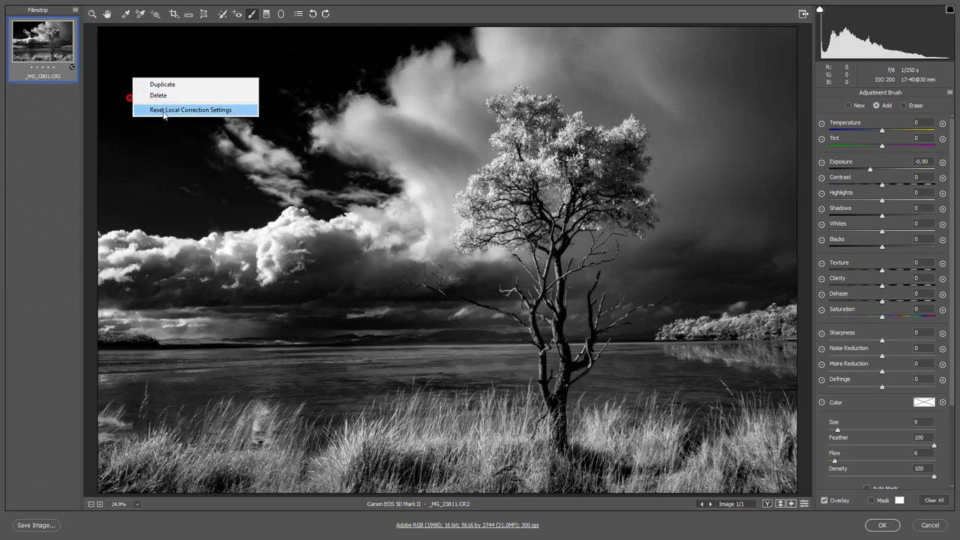
click(160, 111)
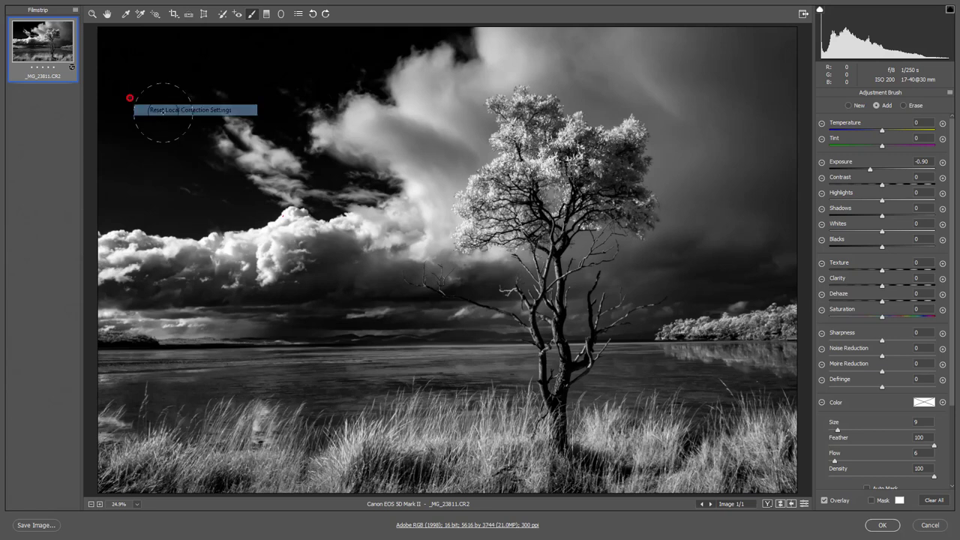
click(870, 245)
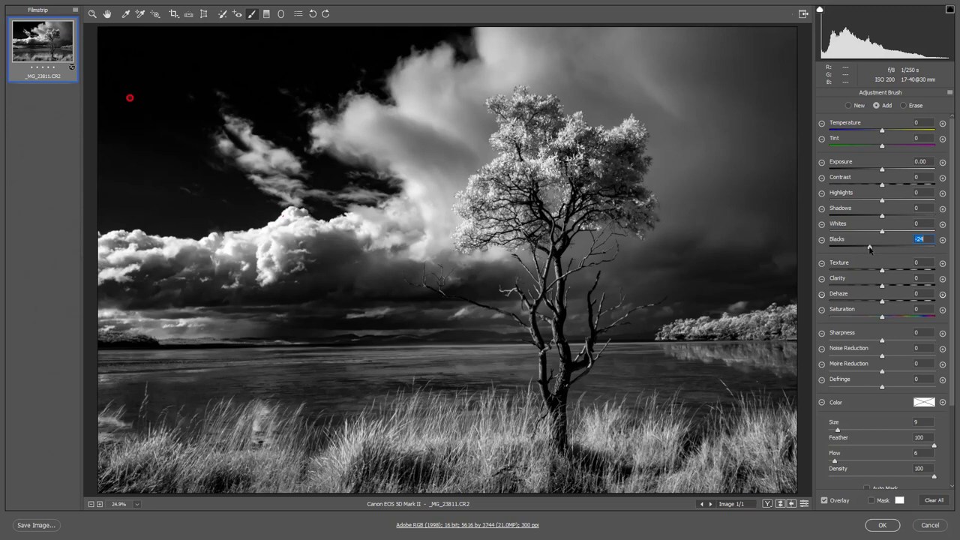
click(875, 170)
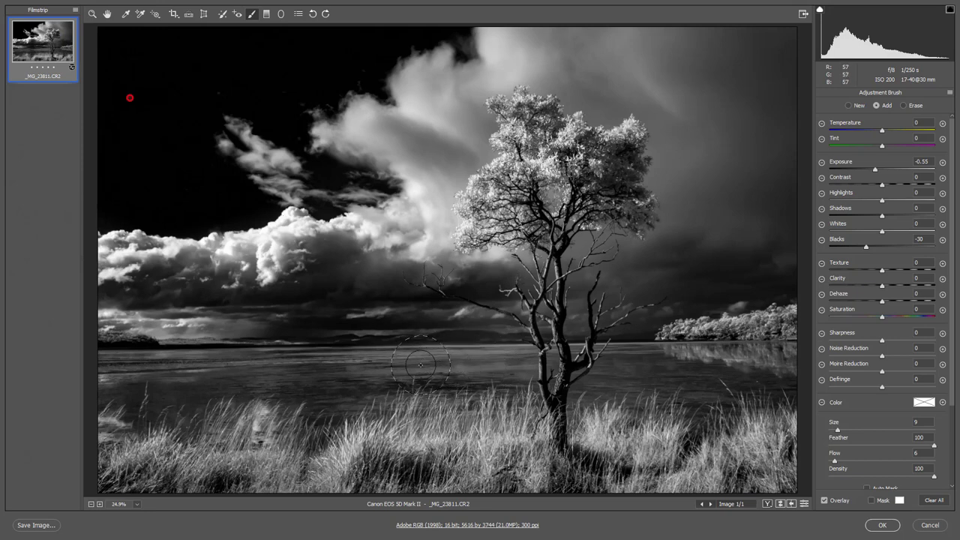
key(bracketleft)
key(bracketleft)
key(bracketleft)
key(bracketleft)
key(bracketleft)
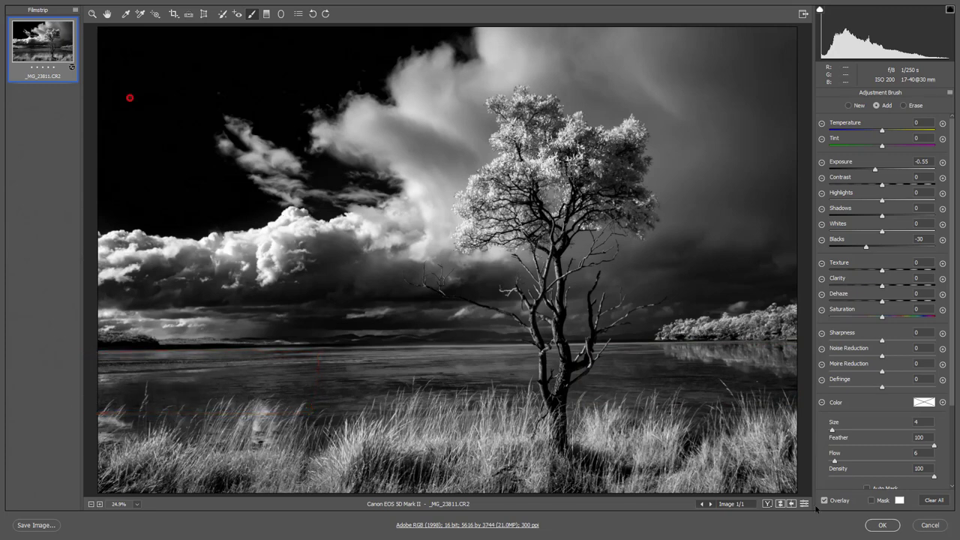
Apply the Camera Raw edits and flatten _MG_2381-1.psd into a single Background layer
click(883, 525)
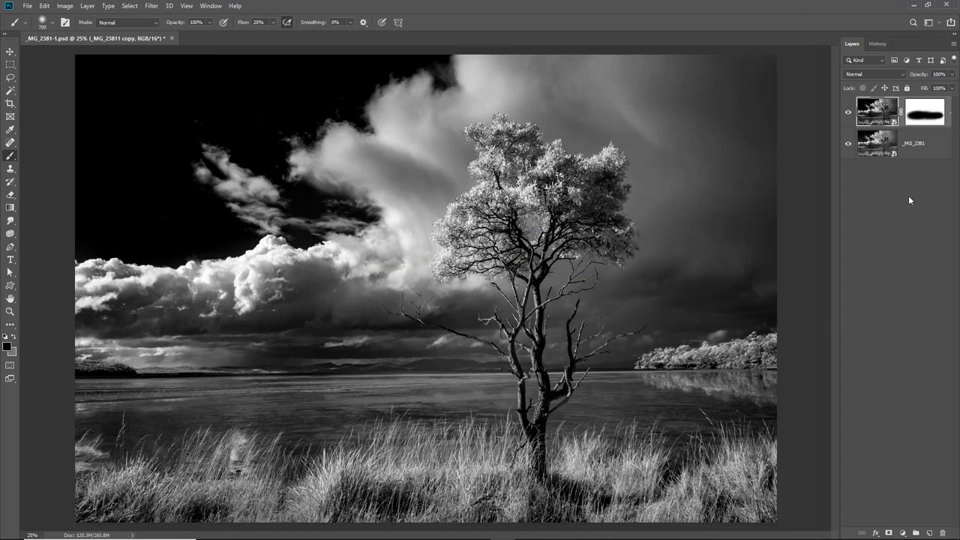
click(953, 44)
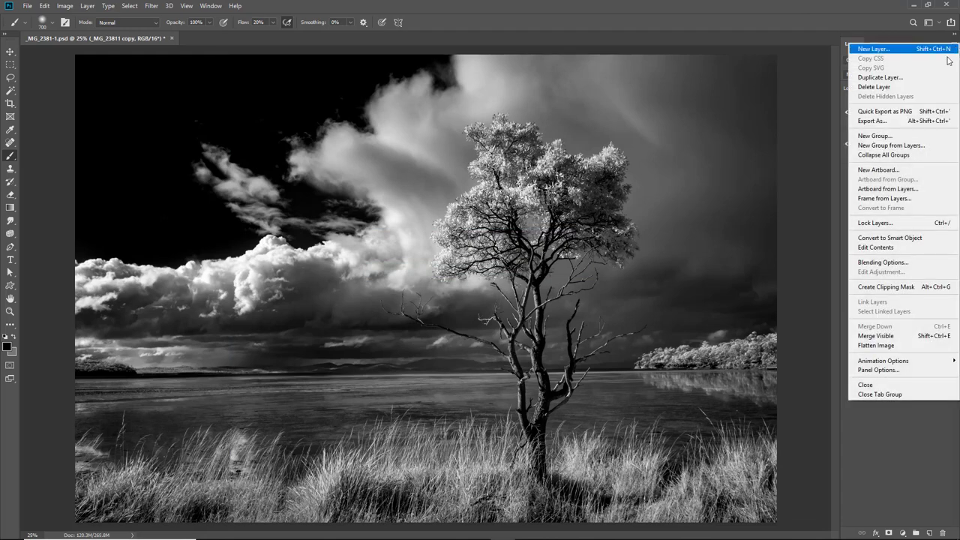
click(880, 345)
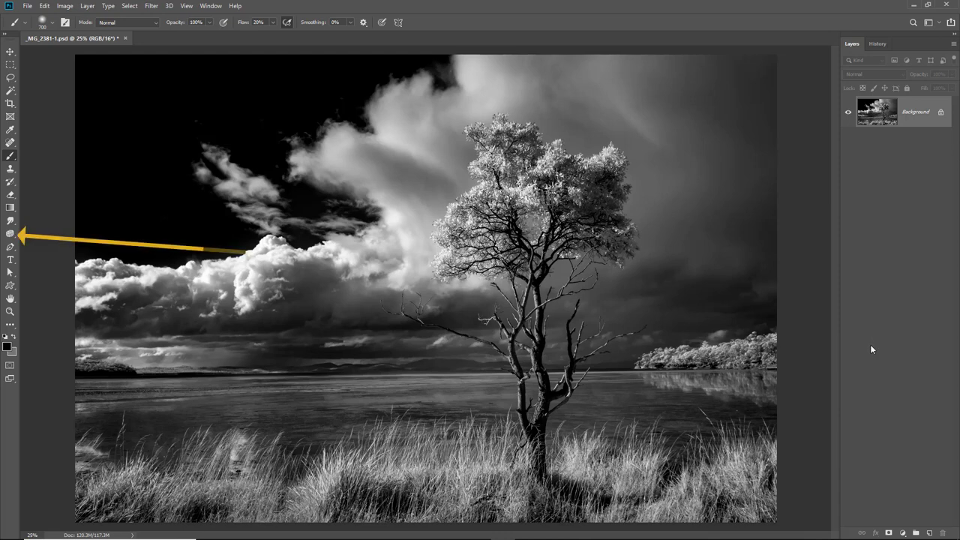
Dodge the grass and tree foliage using an airbrushed Dodge tool at 12% exposure, brush 200
click(9, 233)
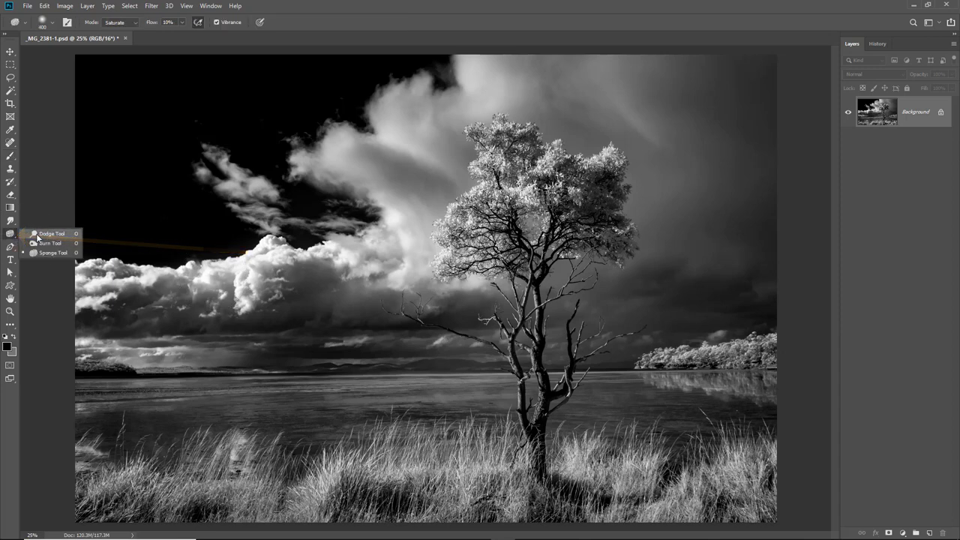
click(37, 234)
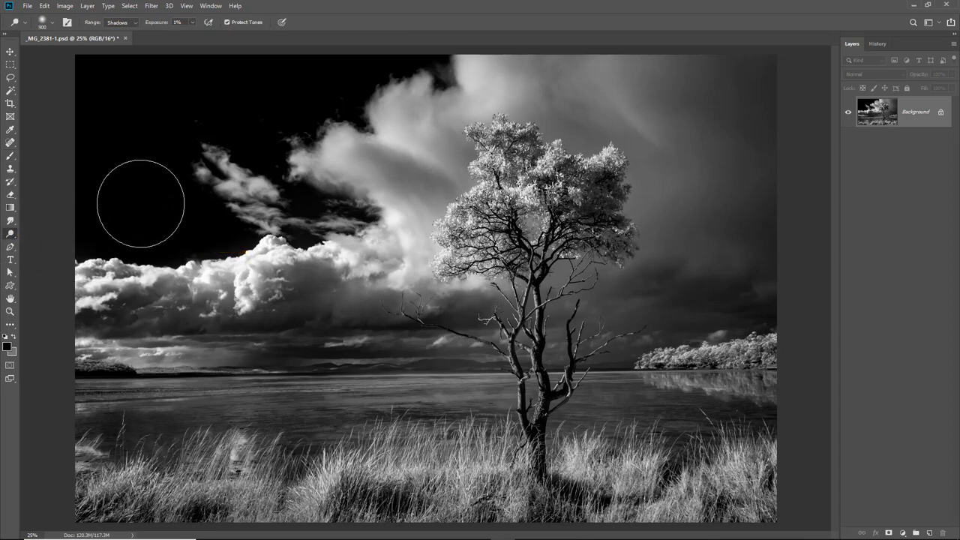
key(bracketleft)
key(bracketleft)
key(bracketleft)
key(bracketleft)
key(bracketleft)
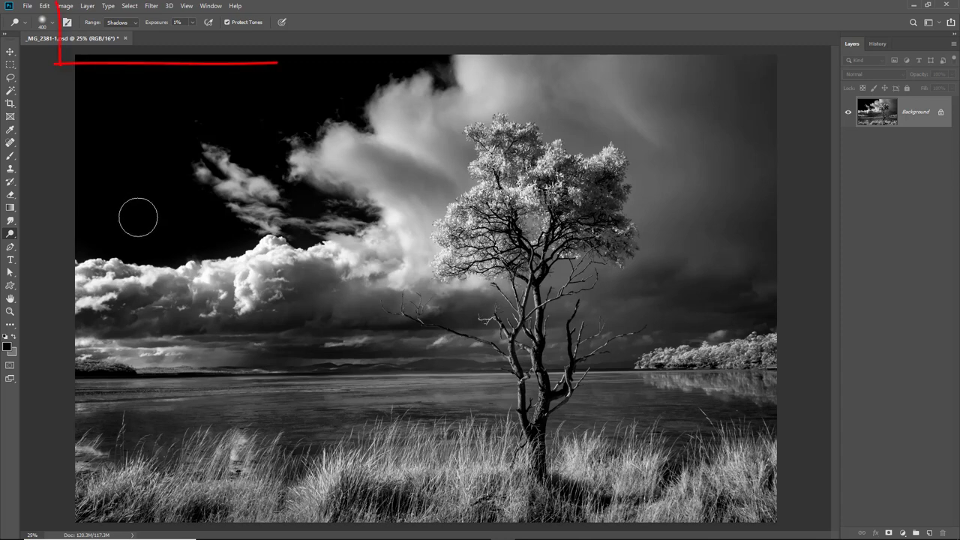
click(135, 24)
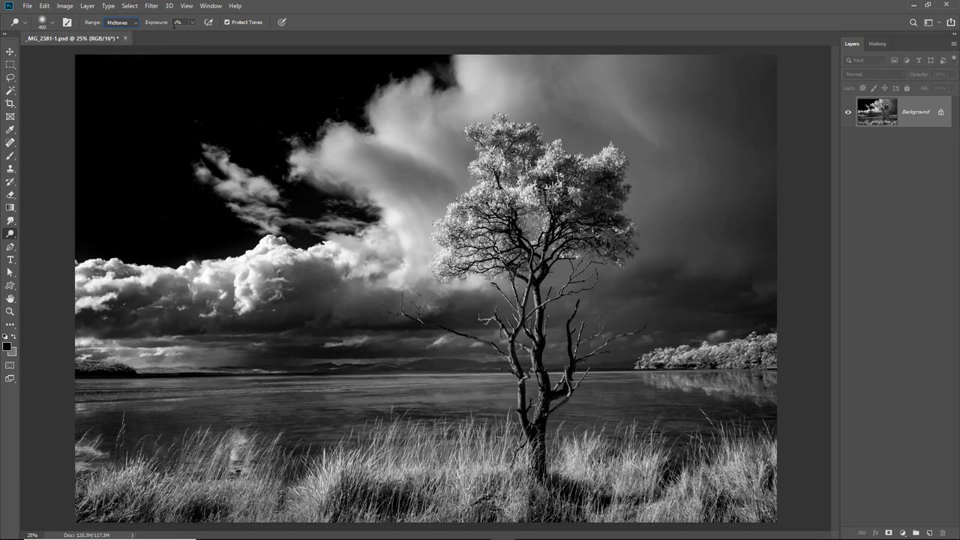
click(208, 23)
click(192, 24)
drag(197, 33, 198, 36)
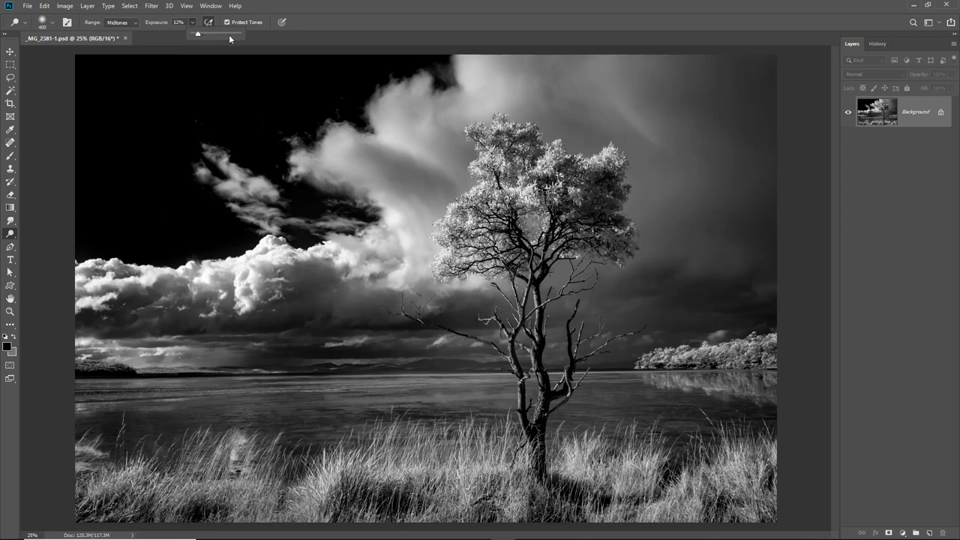
click(327, 21)
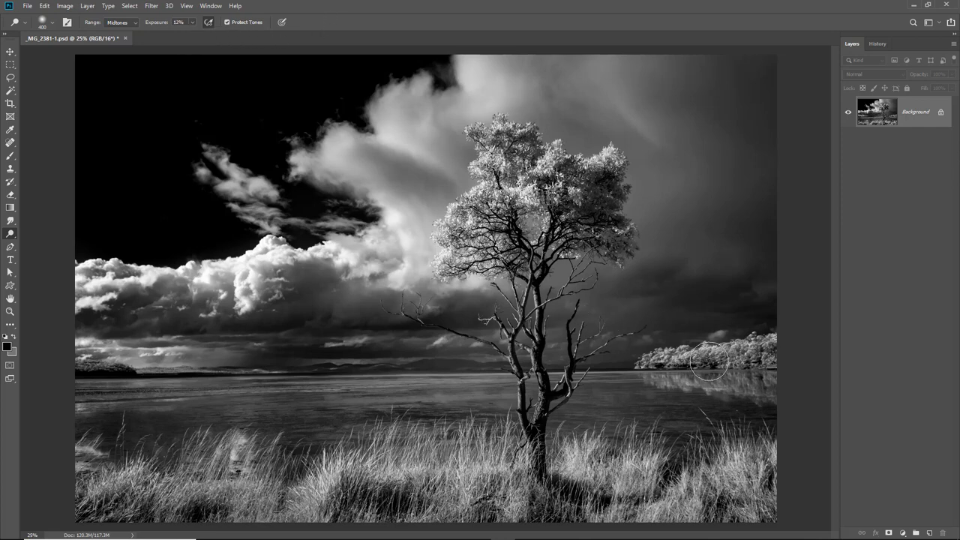
key(bracketleft)
key(bracketleft)
key(bracketleft)
key(bracketleft)
key(bracketleft)
key(bracketleft)
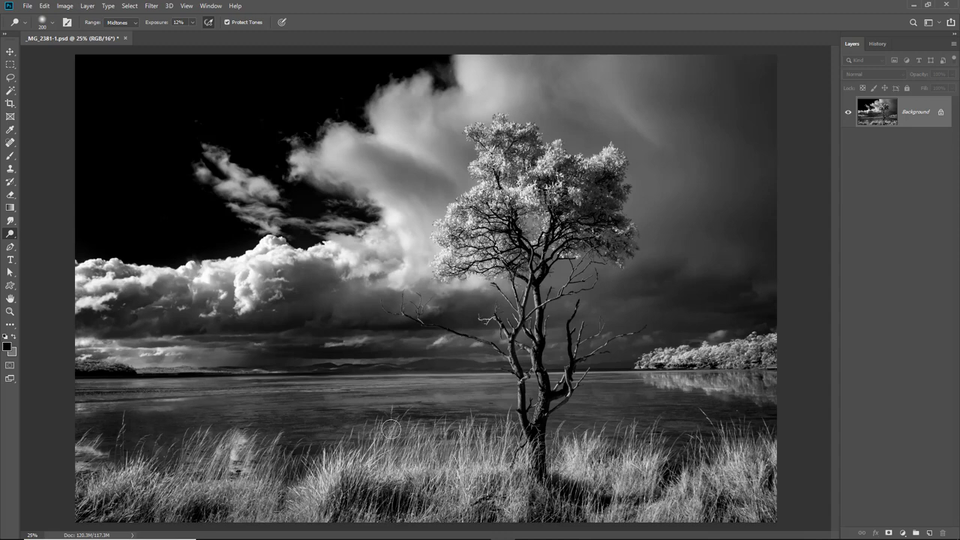
mouse_move(437, 448)
mouse_down()
mouse_move(574, 458)
mouse_move(628, 444)
mouse_move(663, 475)
mouse_move(724, 450)
mouse_move(733, 473)
mouse_up()
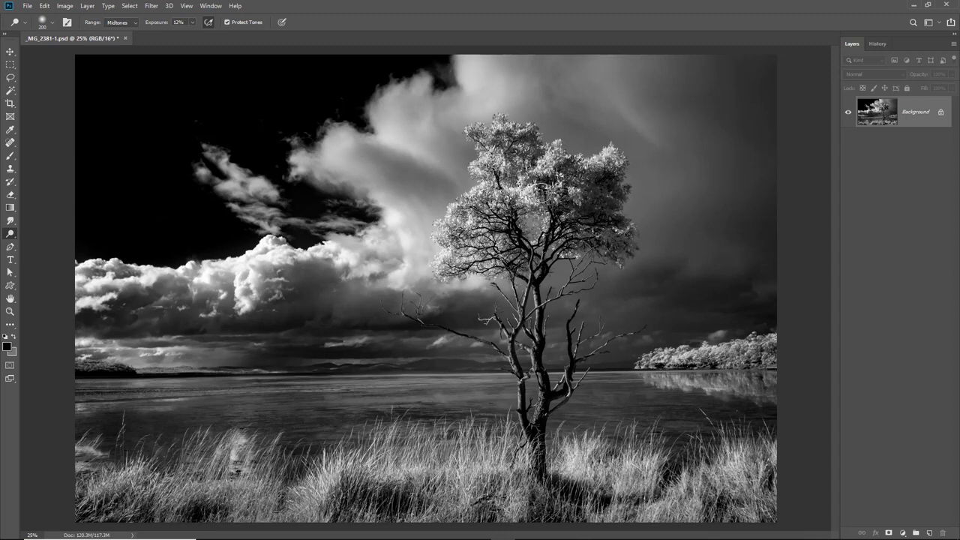
mouse_move(554, 166)
mouse_down()
mouse_move(581, 182)
mouse_move(603, 168)
mouse_move(527, 212)
mouse_move(601, 194)
mouse_move(593, 187)
mouse_move(605, 256)
mouse_move(620, 242)
mouse_move(607, 248)
mouse_up()
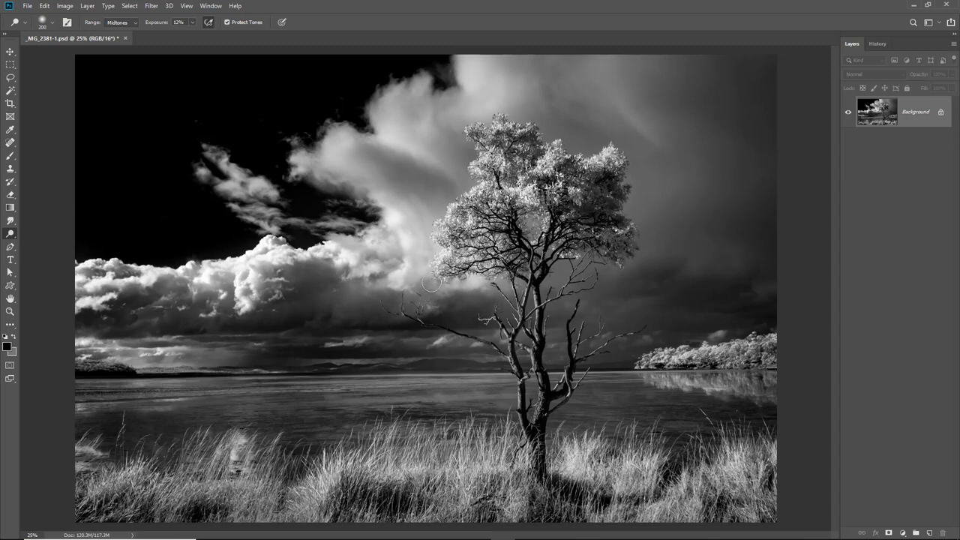
Set Dodge to Highlights at 8% exposure and lighten the bright clouds and lake with a 600 brush
click(136, 27)
click(126, 46)
click(193, 22)
drag(192, 36, 190, 35)
drag(390, 167, 386, 161)
key(bracketright)
key(bracketright)
key(bracketright)
key(bracketright)
key(bracketright)
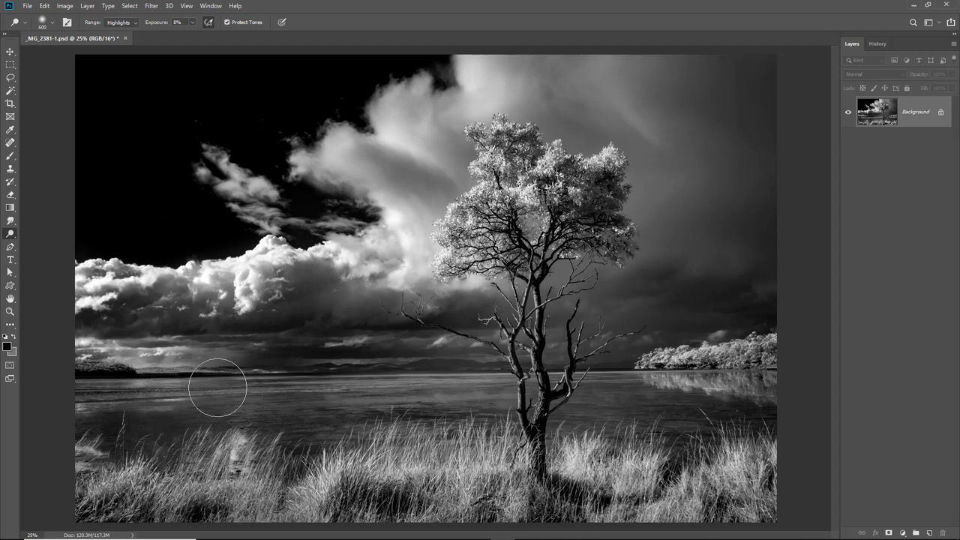
mouse_move(193, 389)
mouse_down()
mouse_move(461, 381)
mouse_move(230, 385)
mouse_move(422, 369)
mouse_move(571, 420)
mouse_move(654, 434)
mouse_up()
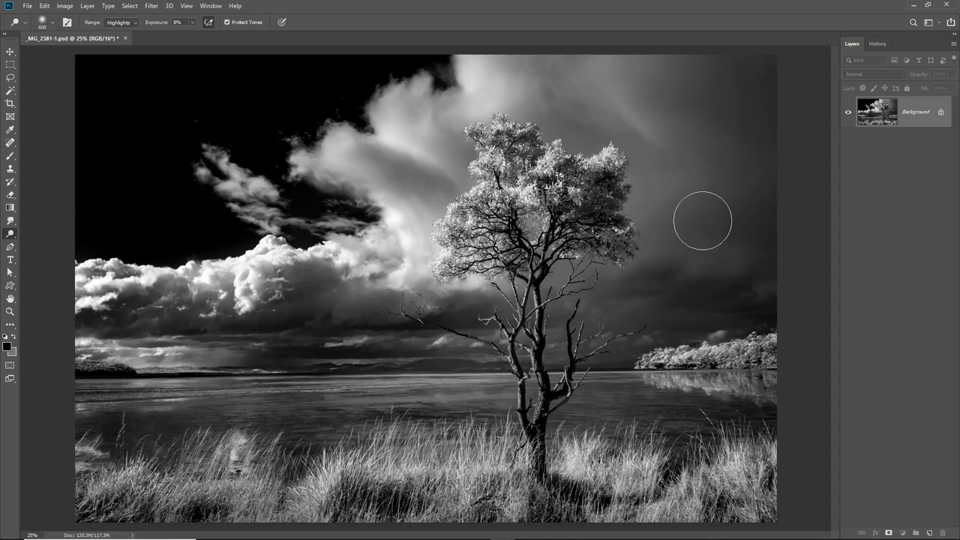
Launch Filter > Nik Collection > Silver Efex Pro 2 on the flattened tree photo
click(153, 7)
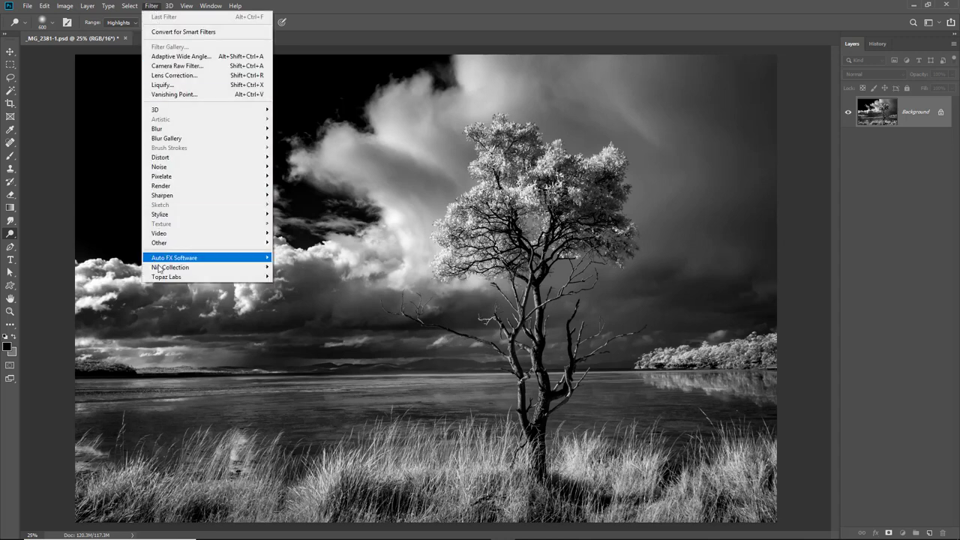
mouse_move(172, 270)
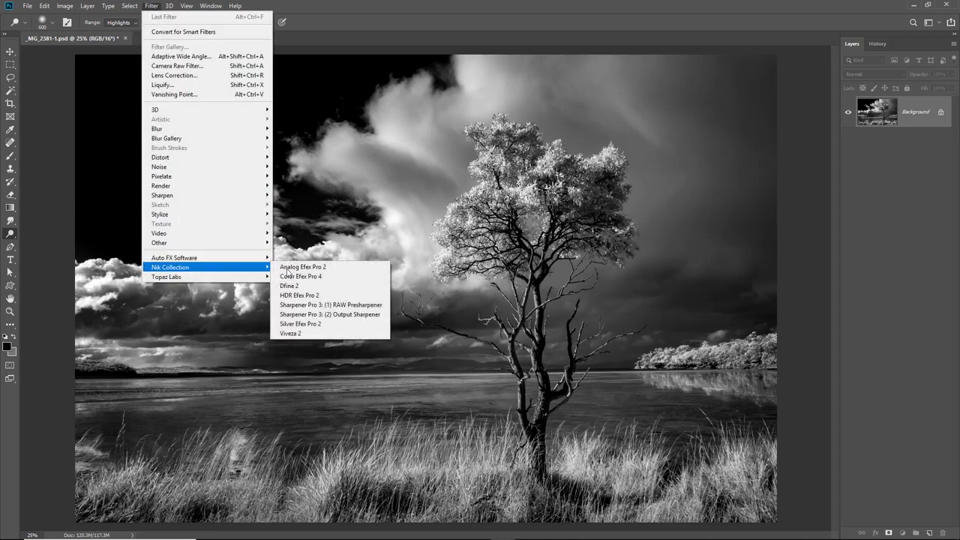
click(293, 326)
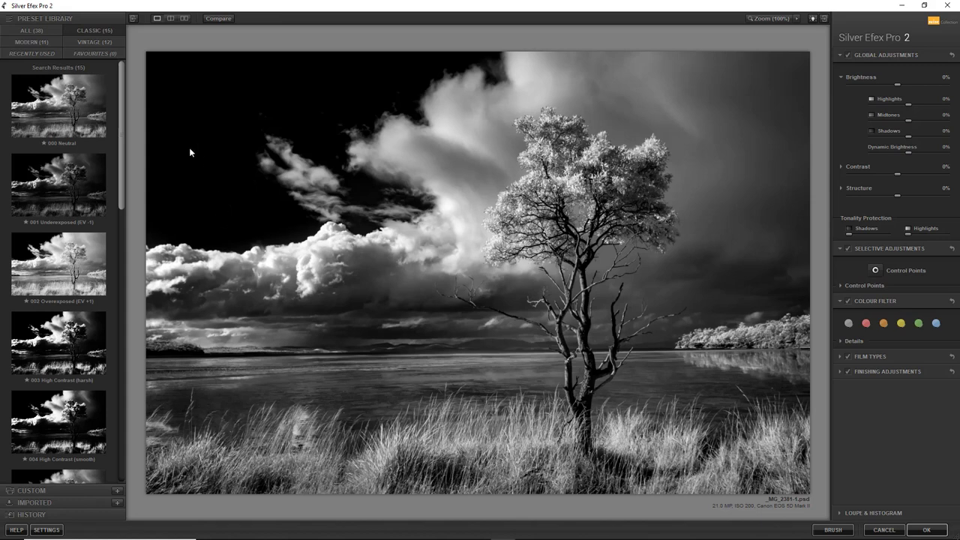
Compare presets 001 Underexposed and High Structure (harsh), settling on 006 High Structure (smooth)
click(54, 192)
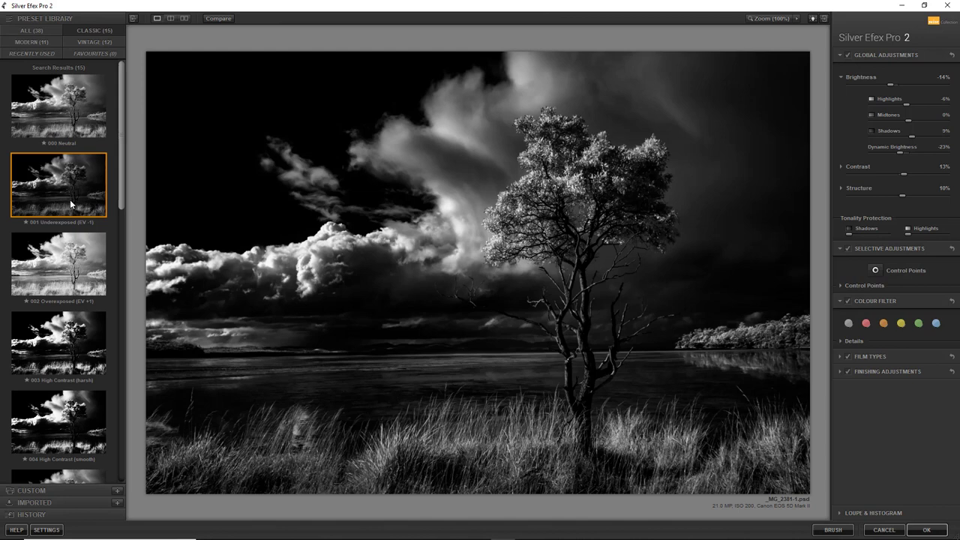
drag(121, 164, 126, 226)
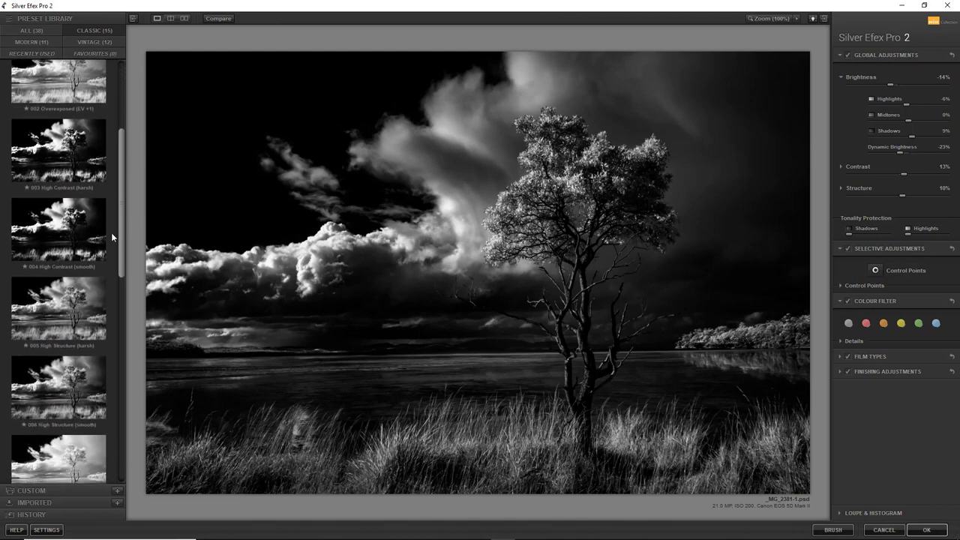
click(64, 308)
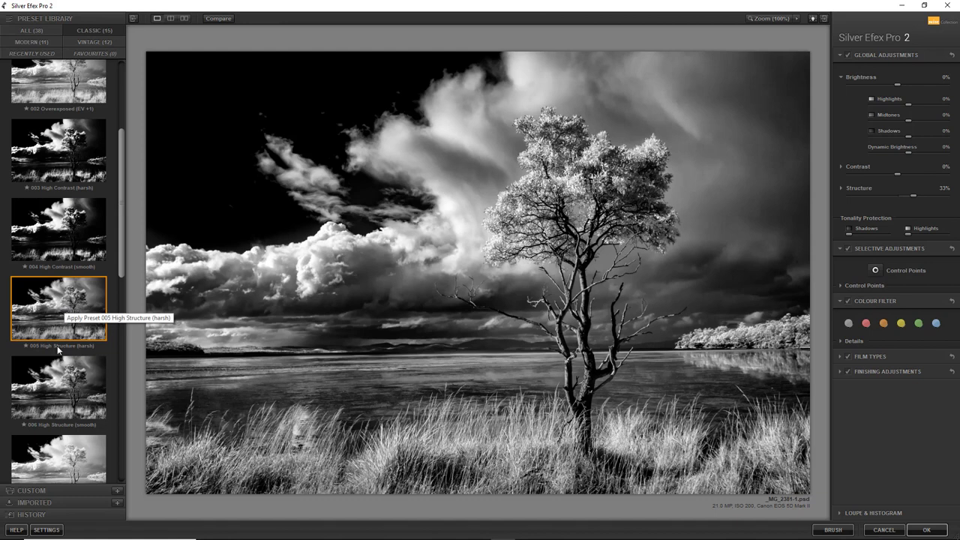
click(65, 394)
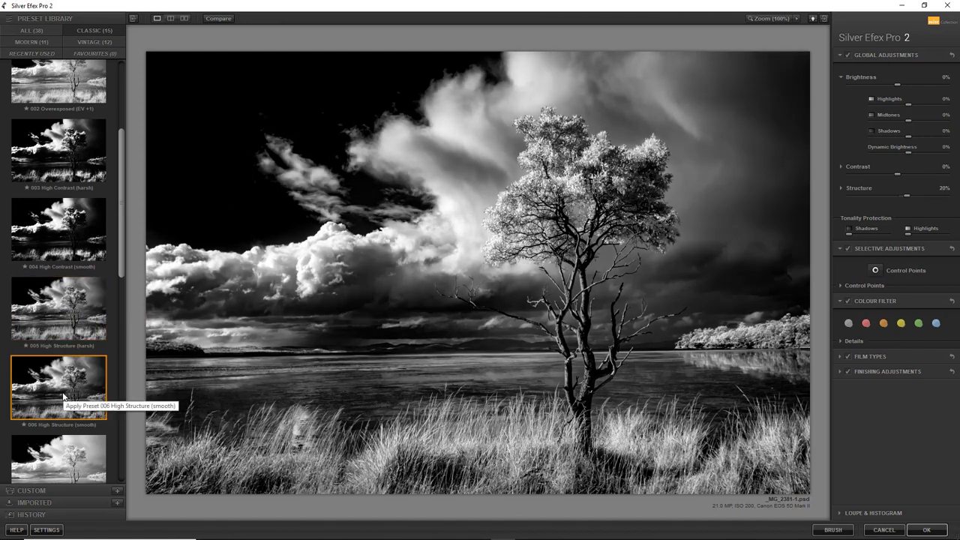
click(69, 311)
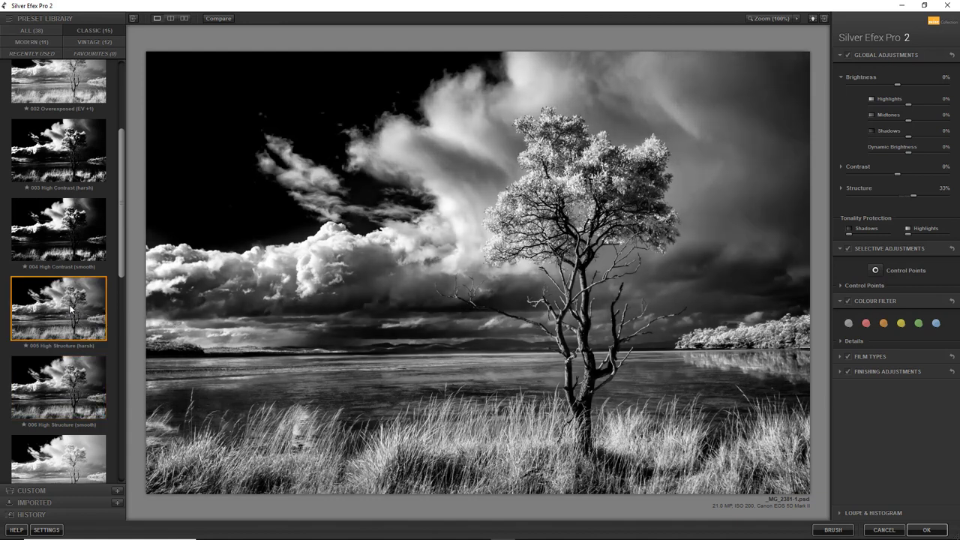
click(69, 386)
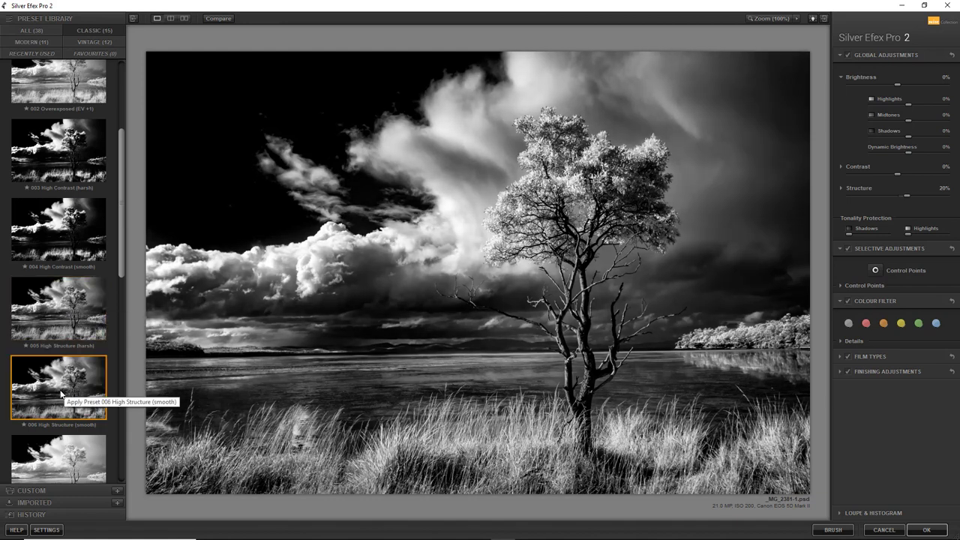
click(64, 308)
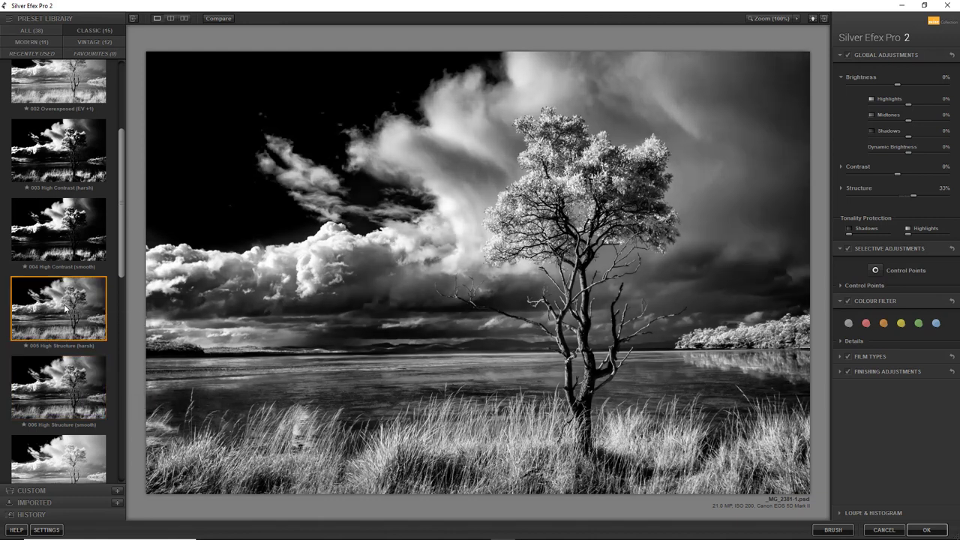
click(64, 381)
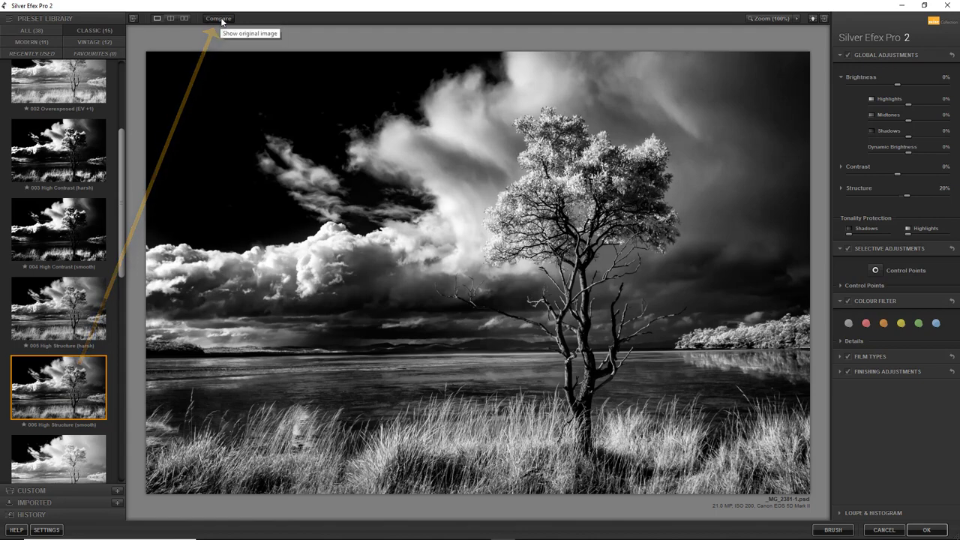
click(219, 18)
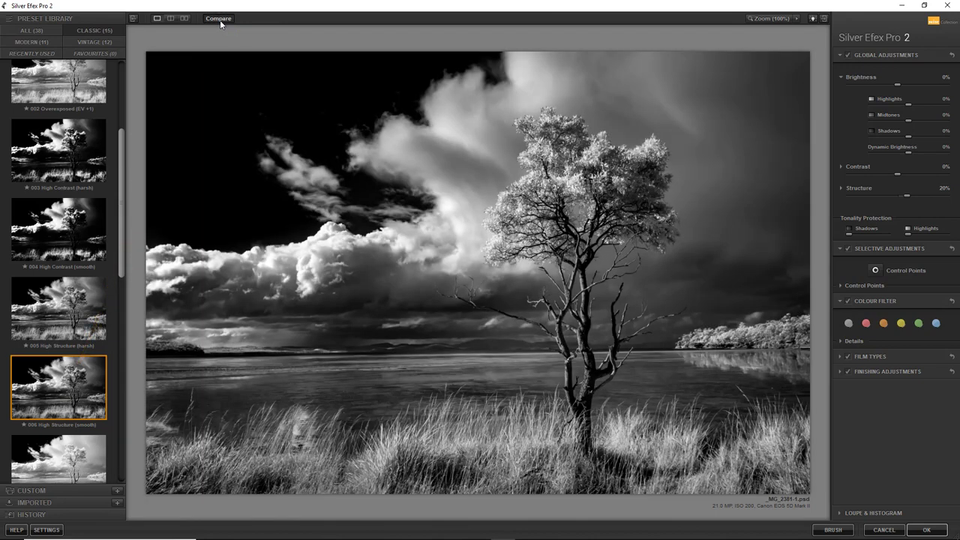
click(220, 19)
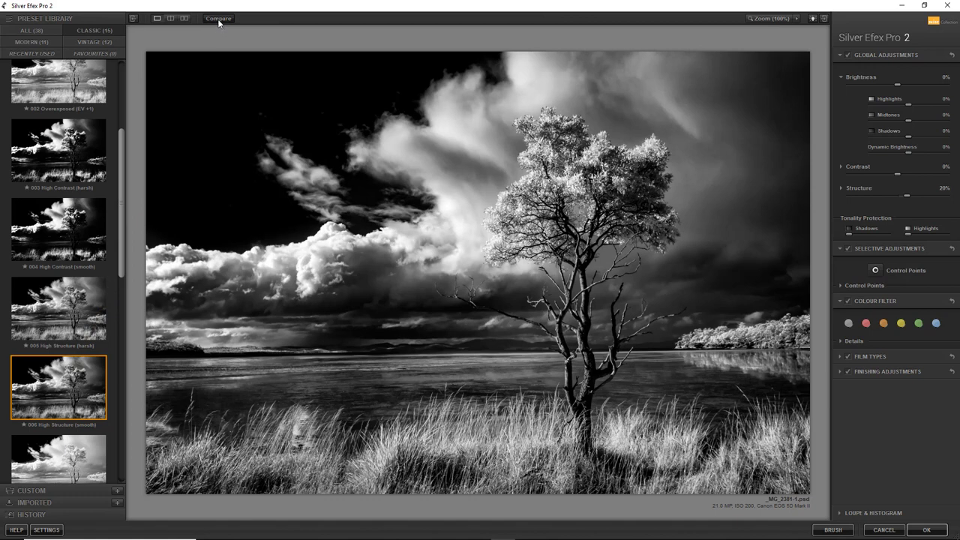
click(217, 20)
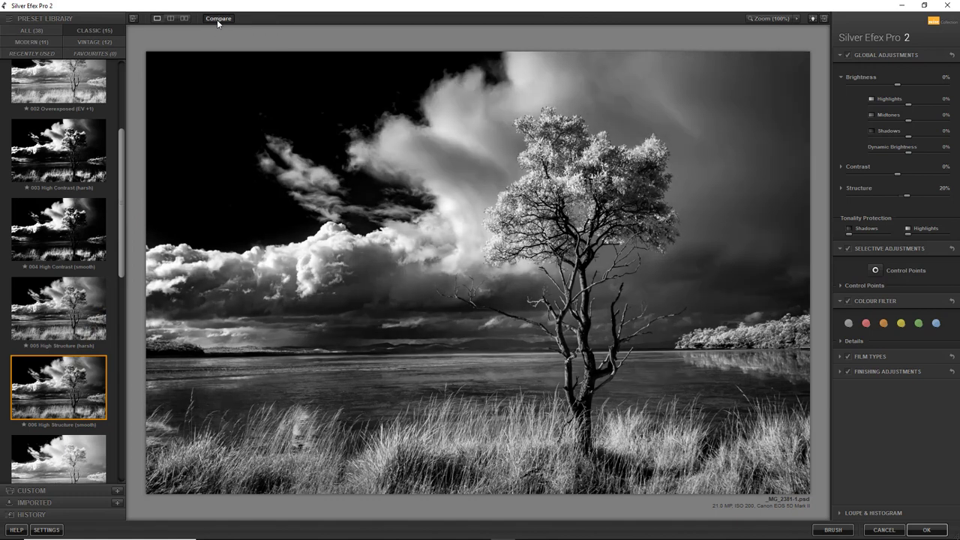
click(217, 20)
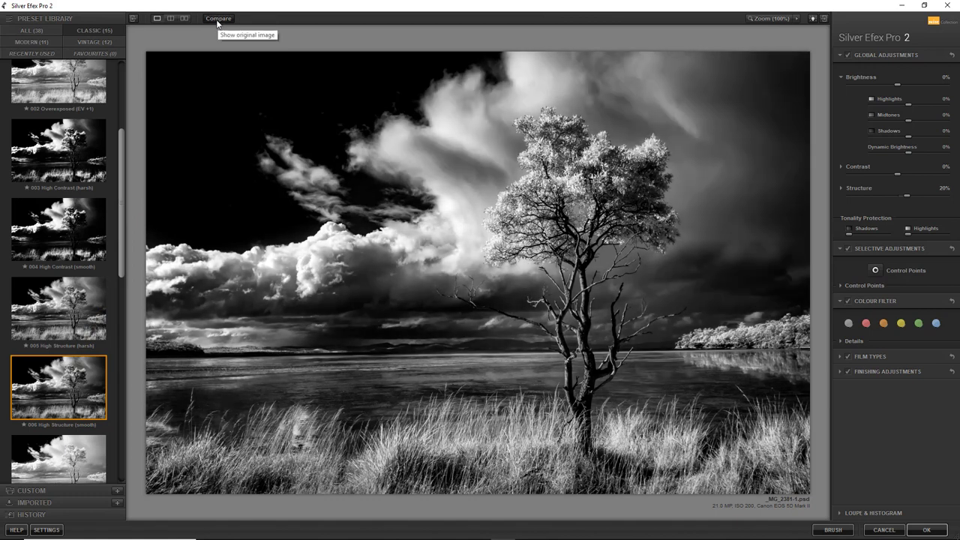
click(218, 21)
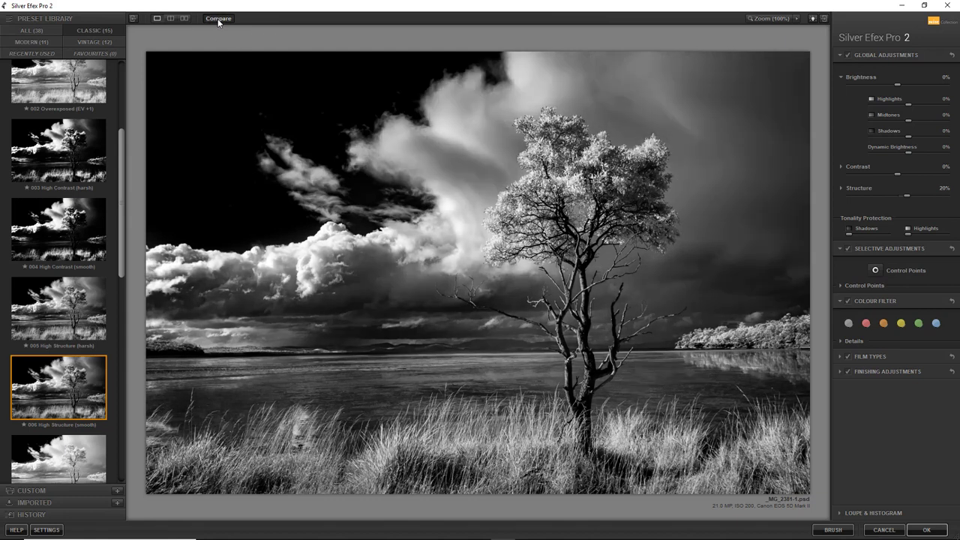
click(217, 20)
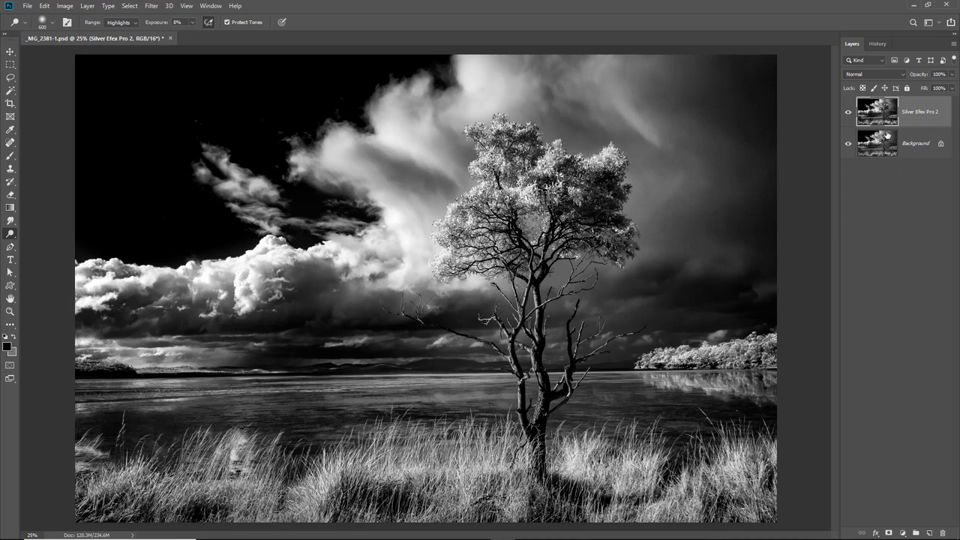
Hide and then show the Silver Efex Pro 2 layer to compare it against Background
click(848, 113)
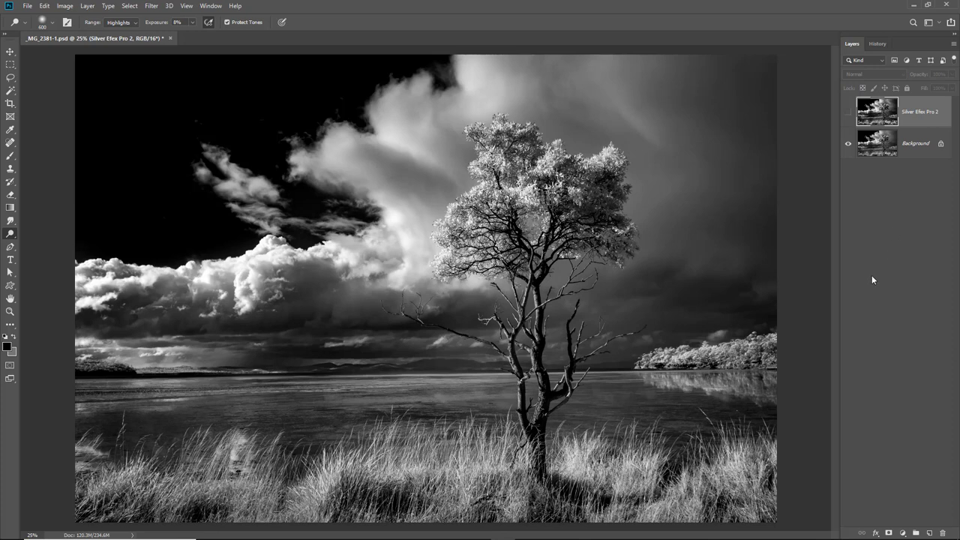
click(848, 114)
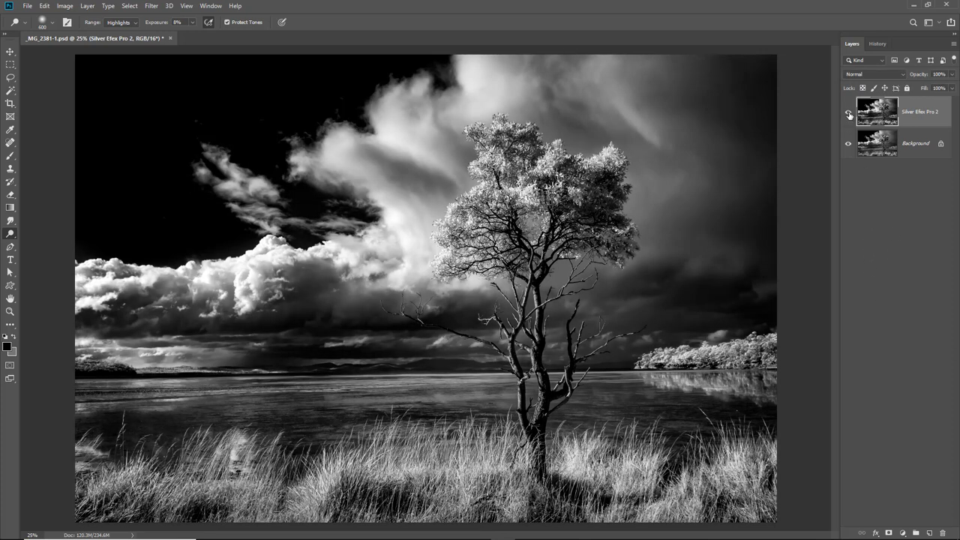